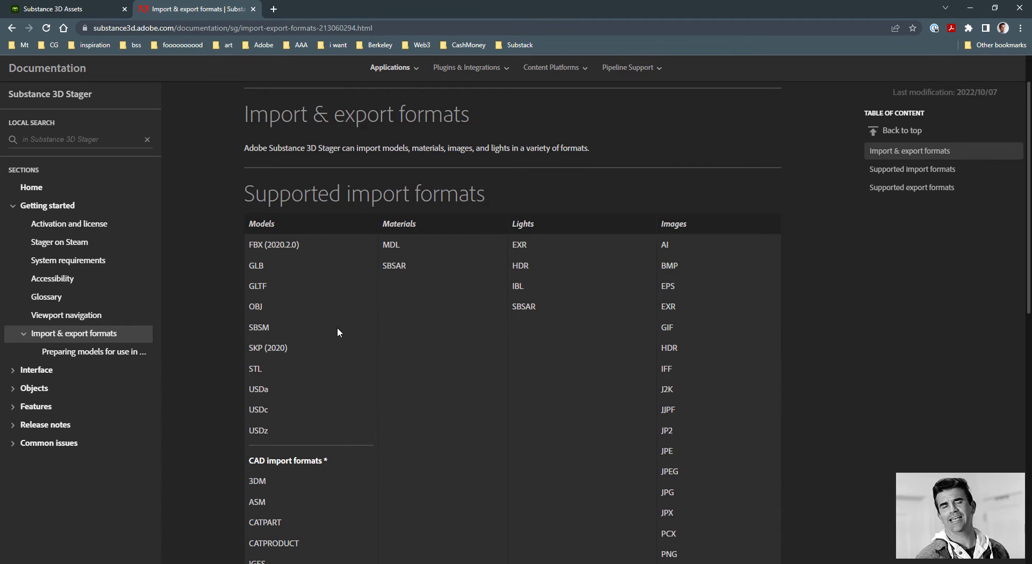
Scroll the Import & export formats page to review supported model and CAD formats like STEP.
scroll(337, 329, "down", 5)
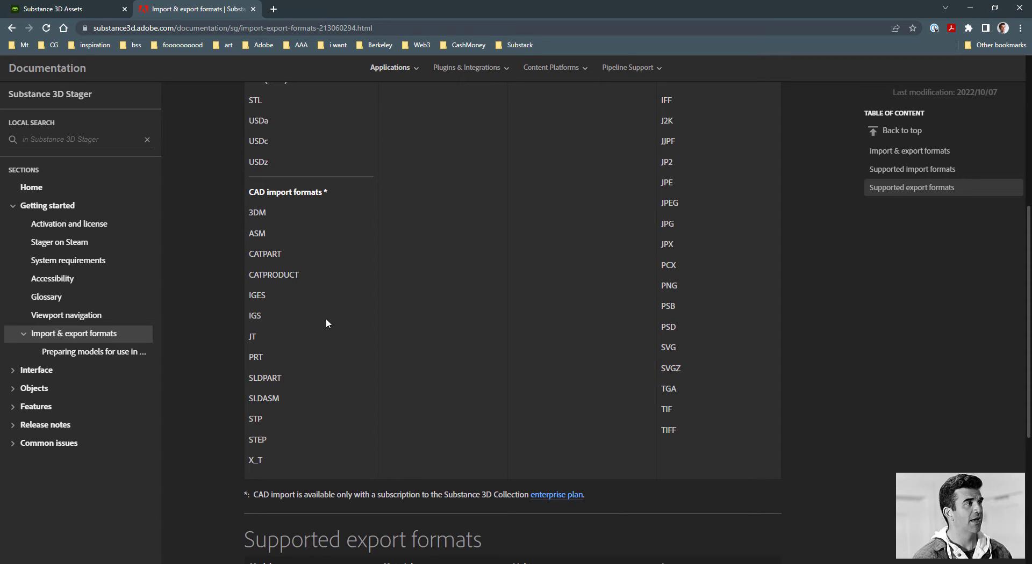
scroll(325, 318, "up", 6)
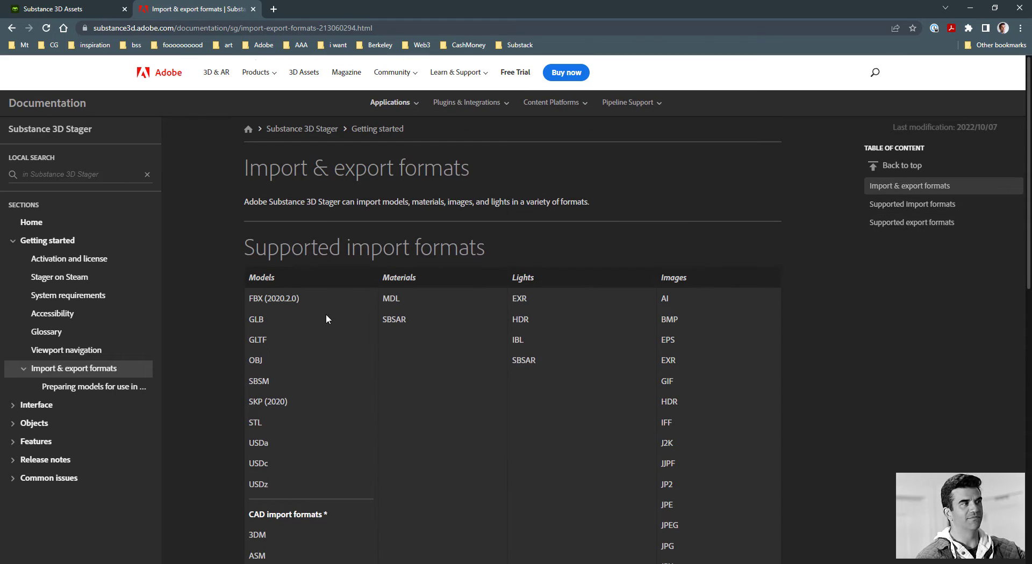
scroll(326, 315, "down", 2)
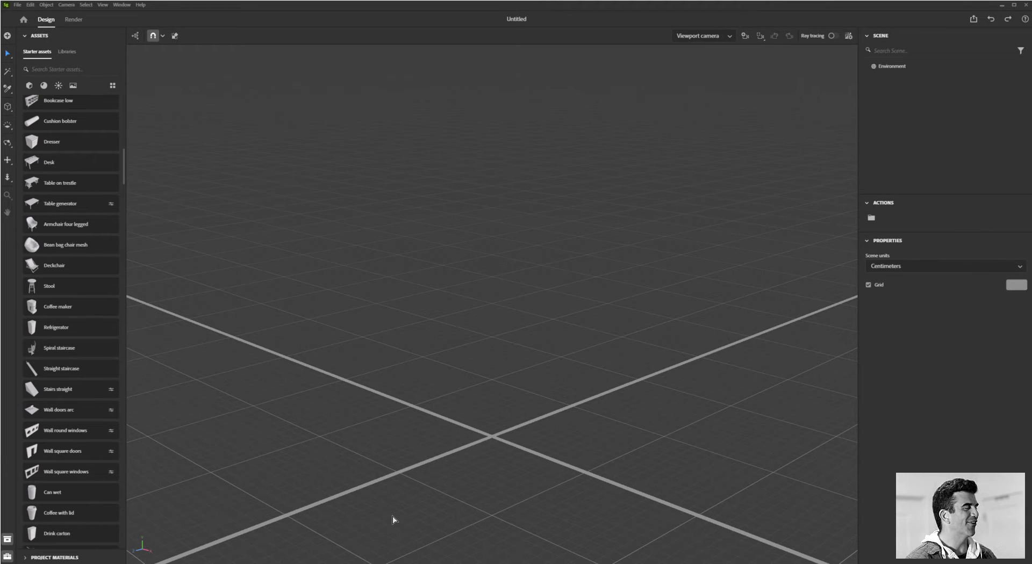
Scroll the Starter assets panel back to the top.
scroll(88, 299, "up", 15)
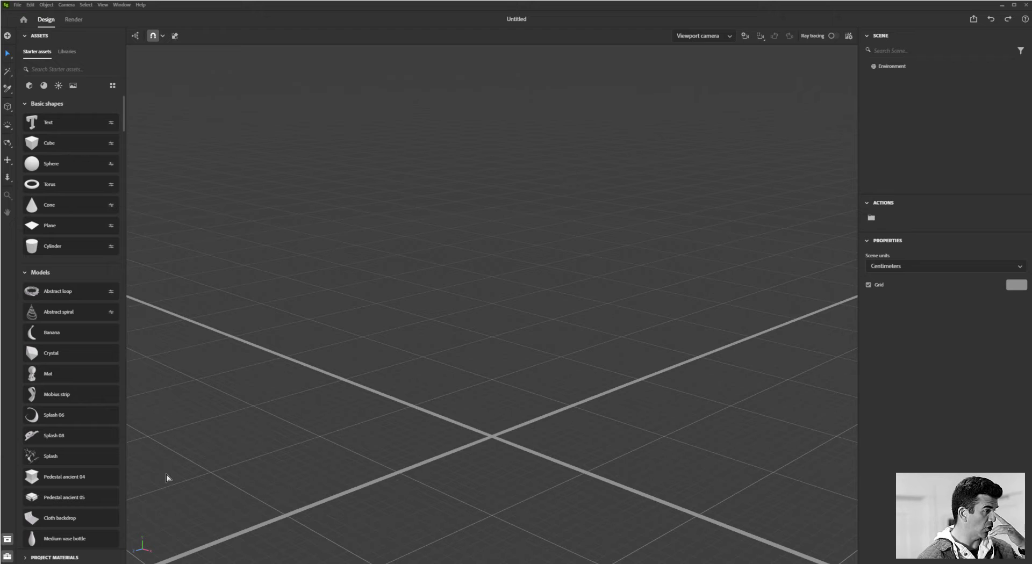
Switch to the Substance 3D Assets library in the browser and browse its Models category.
key("alt+Tab")
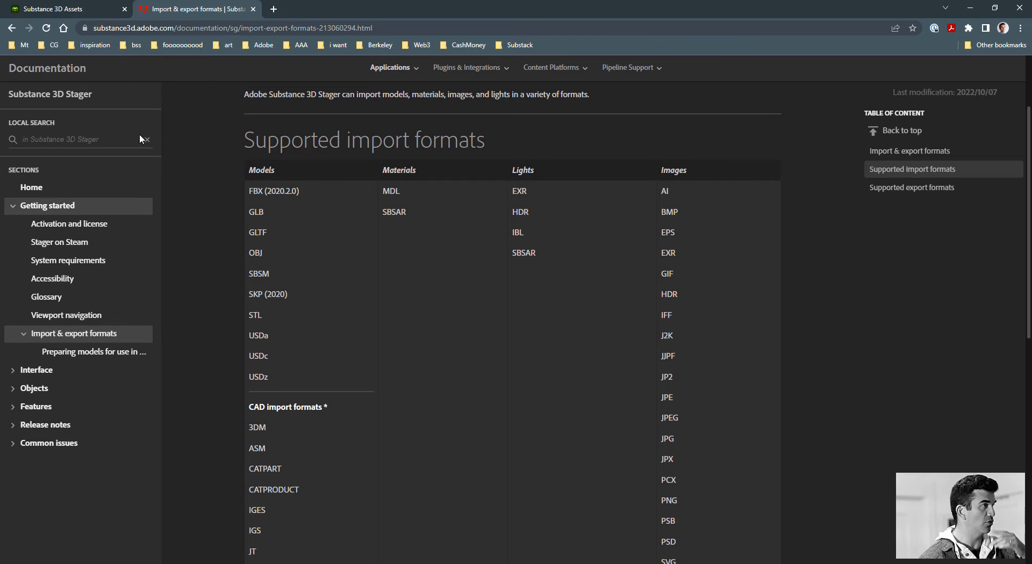
left_click(85, 5)
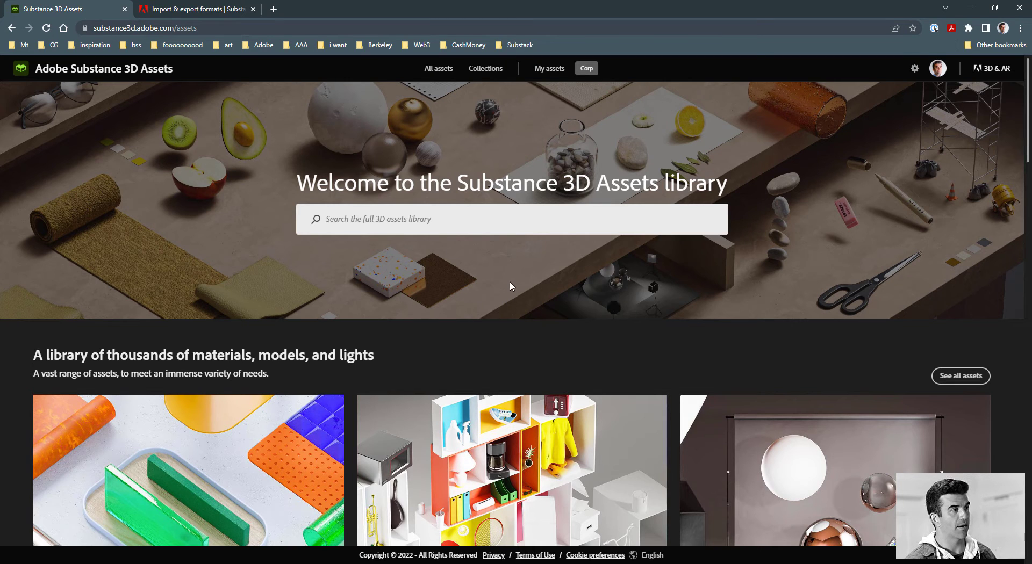
scroll(509, 293, "down", 4)
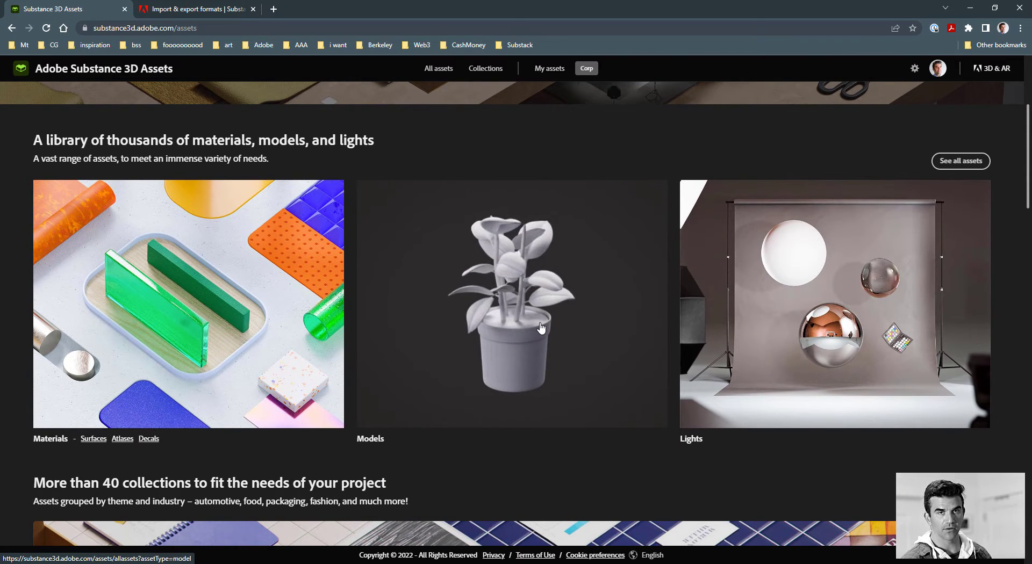
left_click(540, 325)
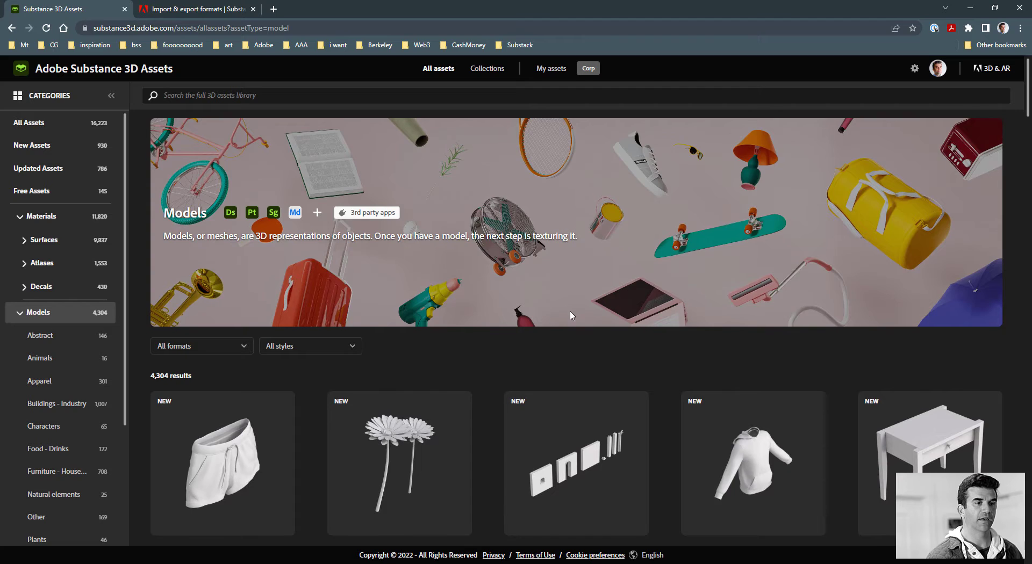
scroll(554, 323, "down", 7)
scroll(567, 317, "down", 3)
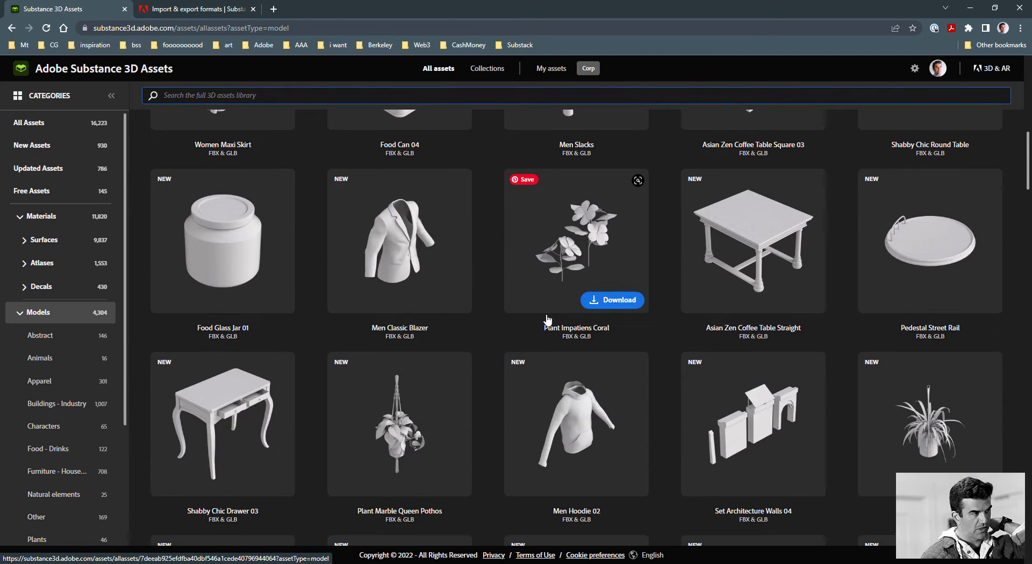
Open the Men Classic Blazer model and check its download formats, FBX and GLB.
left_click(427, 260)
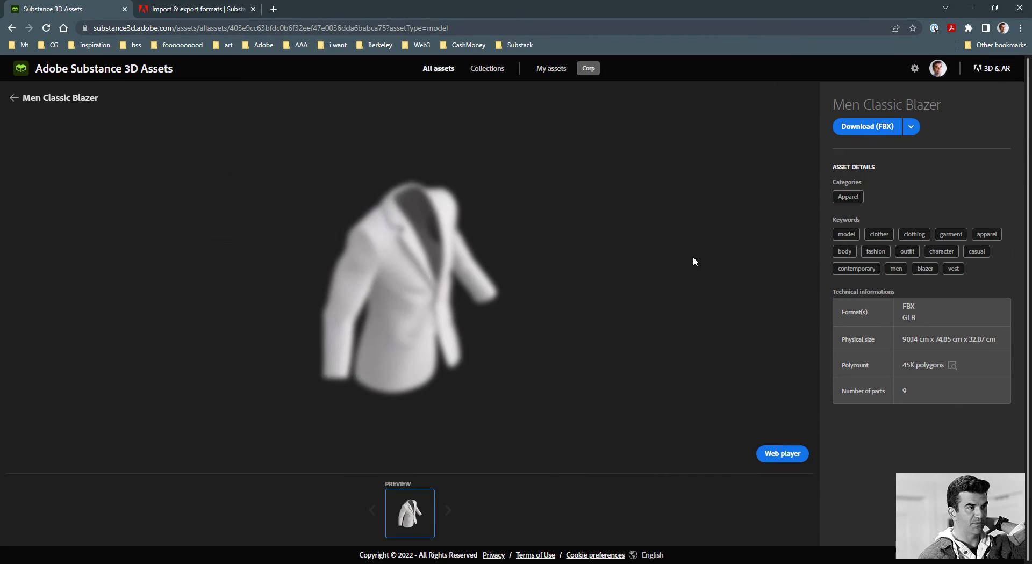
left_click(910, 129)
left_click(940, 129)
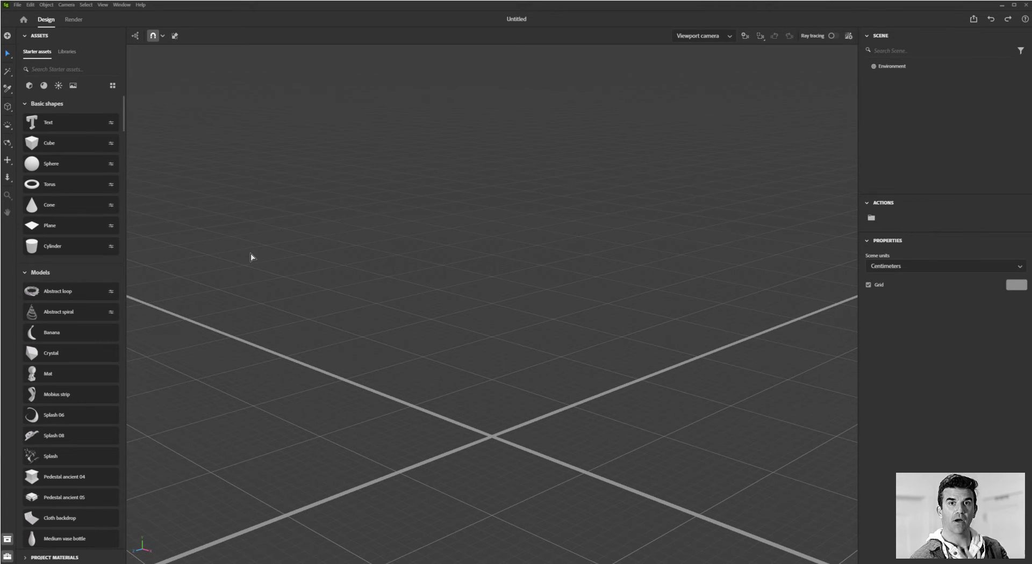
Bring up Stager's File menu in the empty Untitled scene.
left_click(17, 5)
Import vintage_bowl_helmet.fbx from the vehicles folder into the scene as a 3D model.
mouse_move(76, 142)
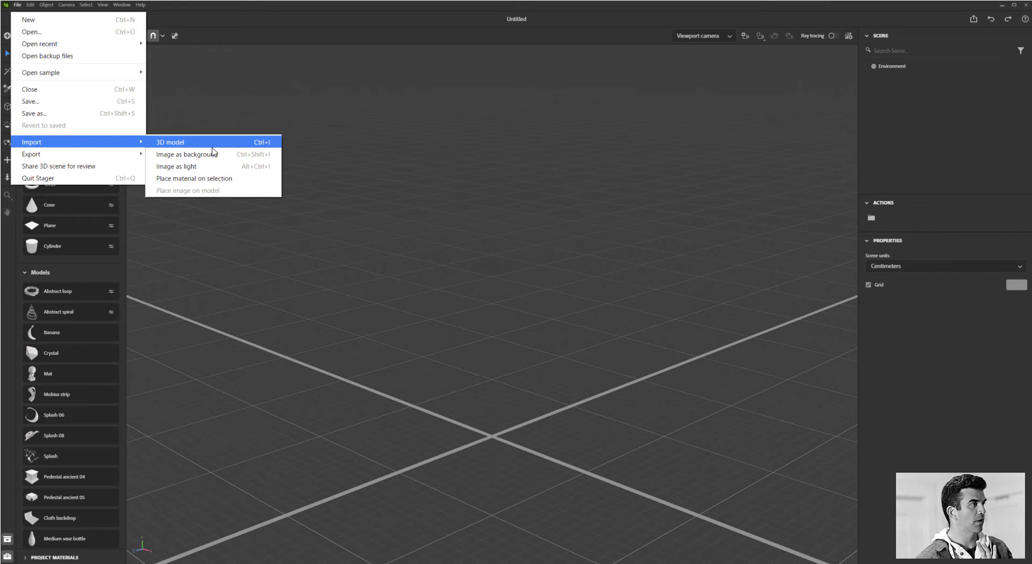
left_click(424, 157)
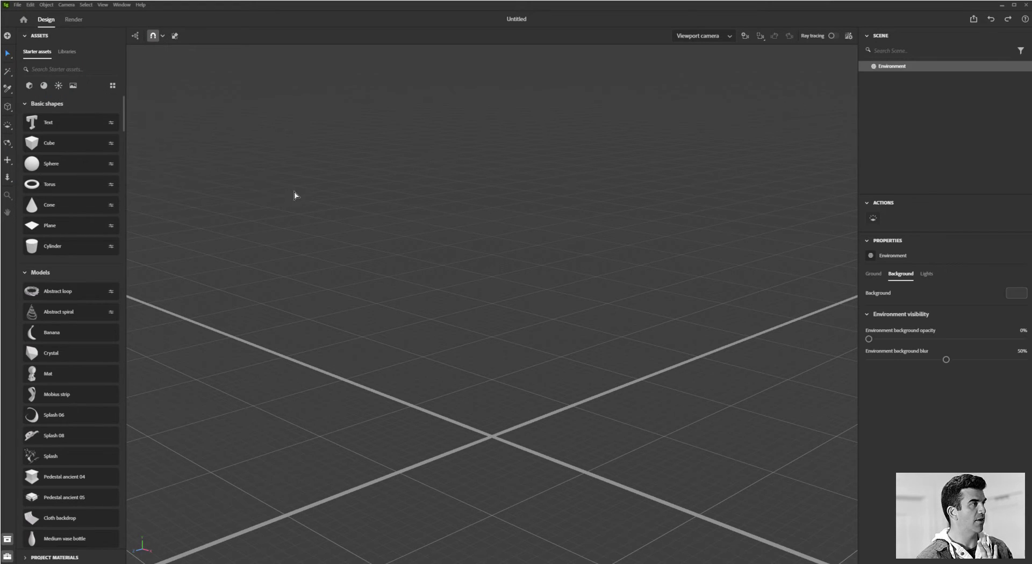
left_click(7, 36)
left_click(58, 41)
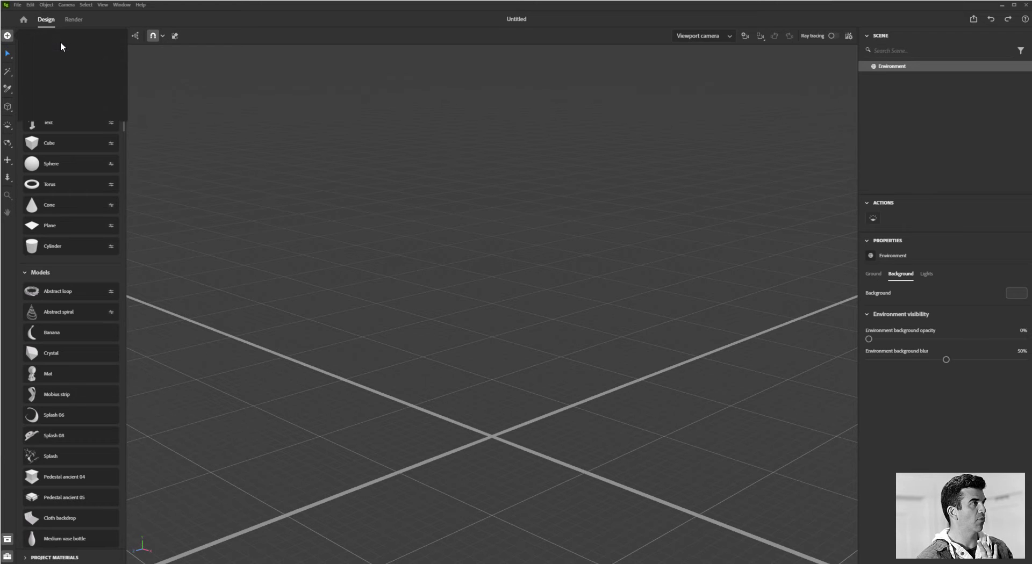
left_click(60, 55)
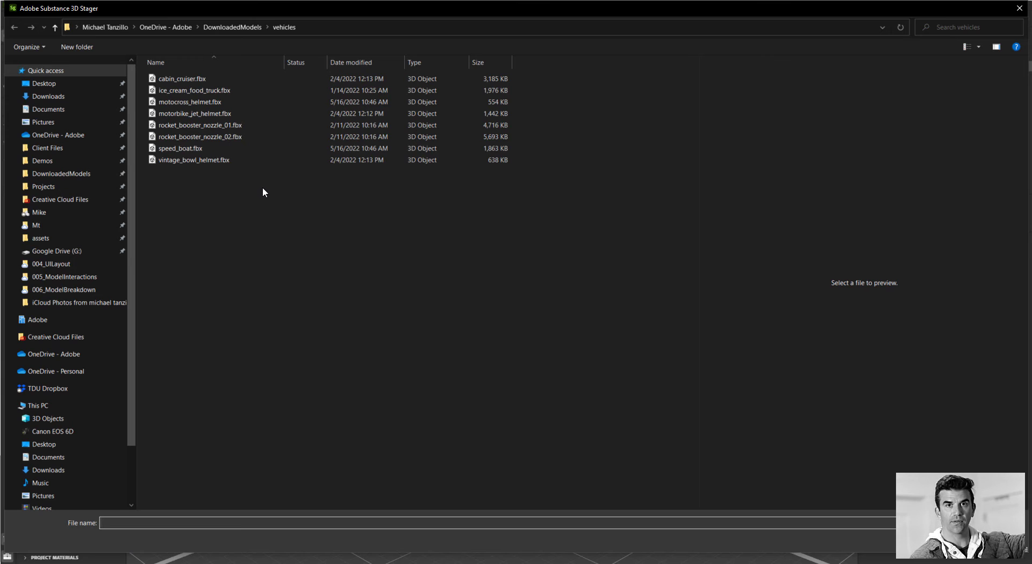
left_click(207, 161)
double_click(207, 160)
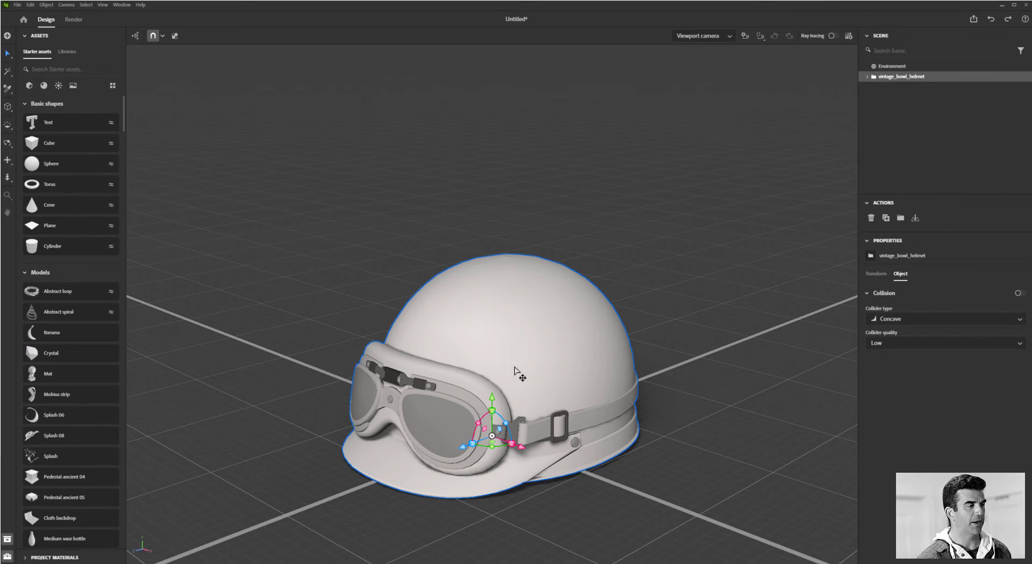
scroll(534, 364, "up", 5)
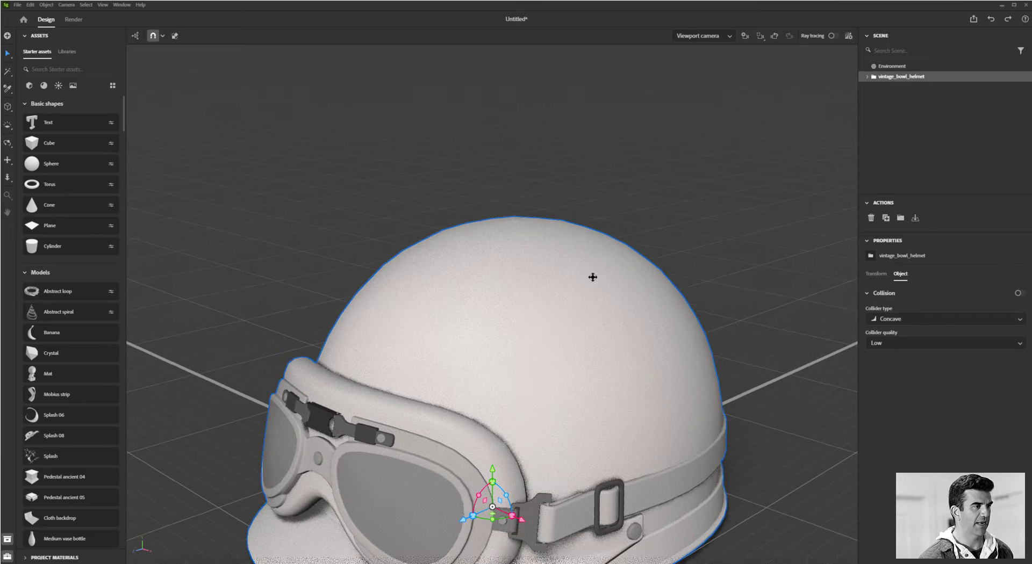
scroll(592, 277, "down", 5)
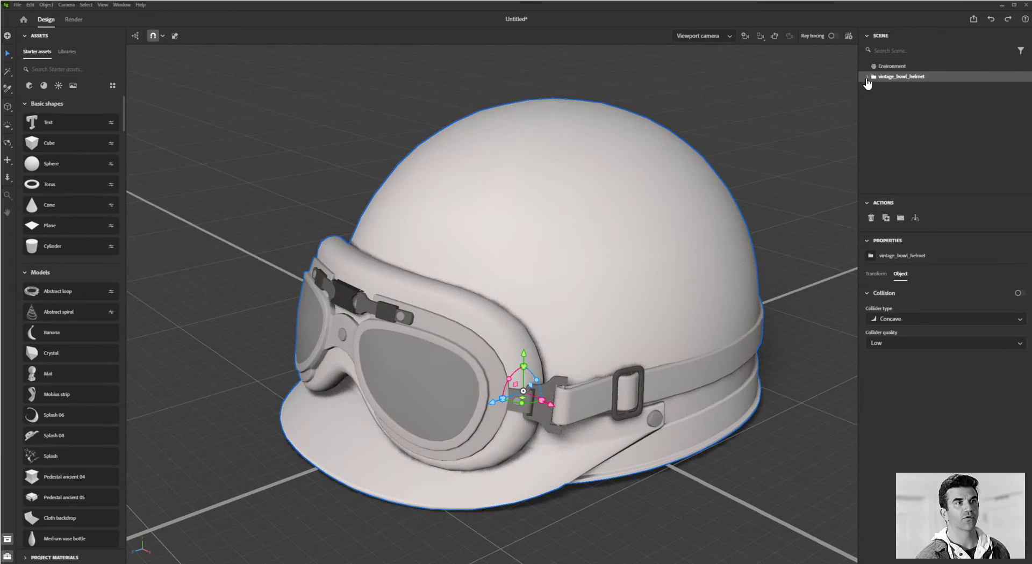
Expand the helmet's hierarchy and inspect its helmet and goggles groups and goggle meshes.
left_click(866, 77)
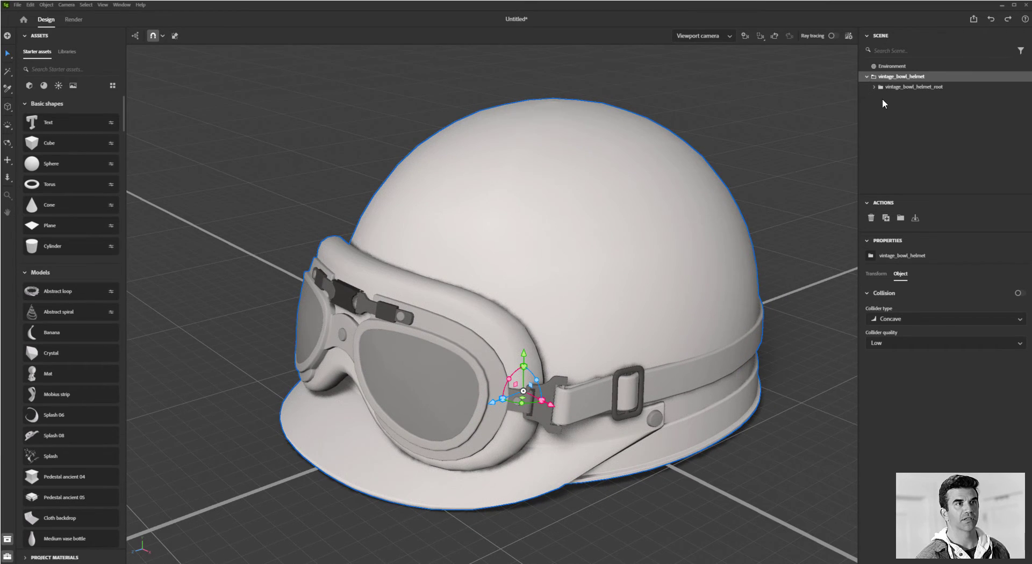
left_click(873, 87)
left_click(902, 98)
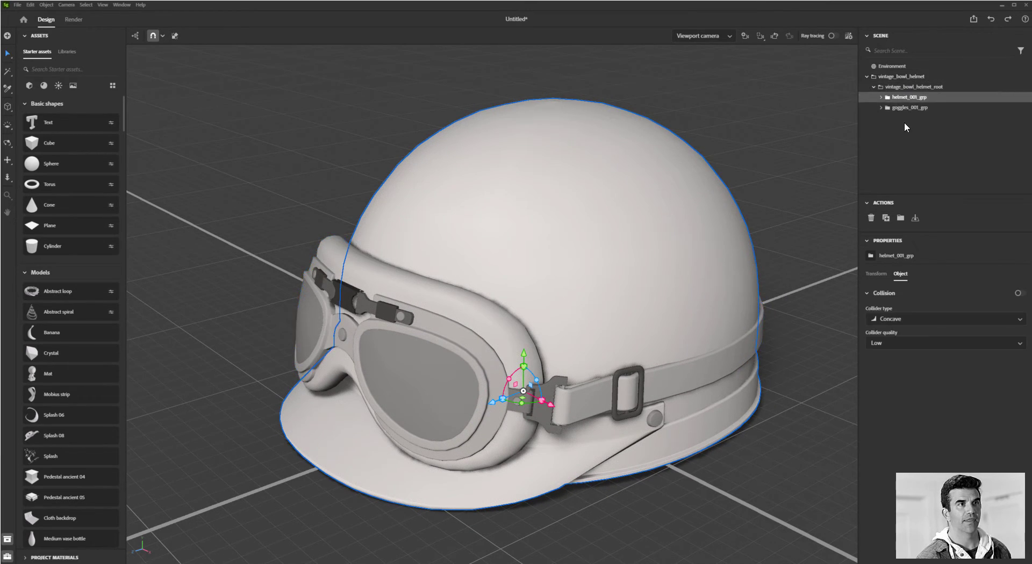
left_click(905, 108)
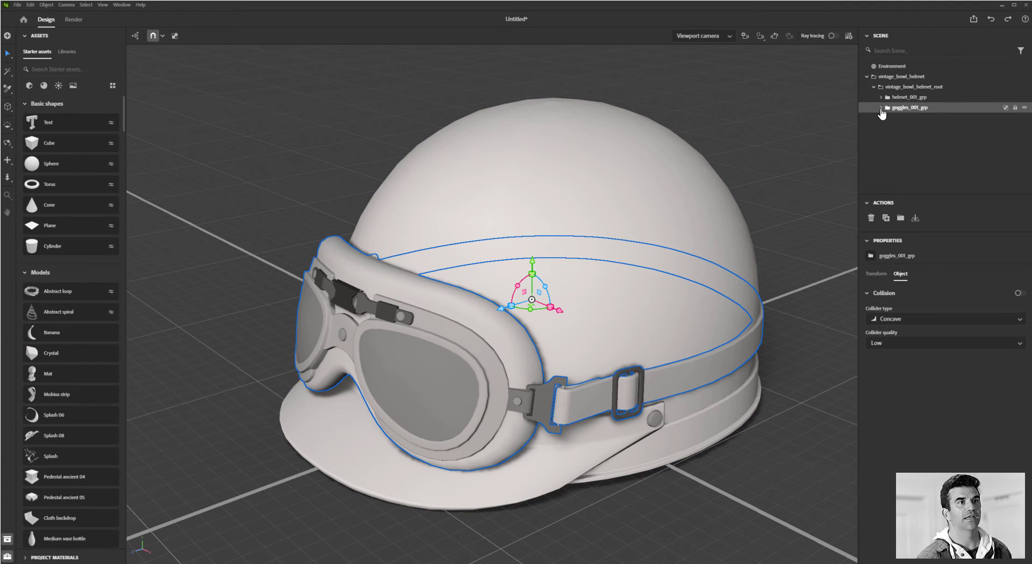
left_click(880, 107)
left_click(909, 118)
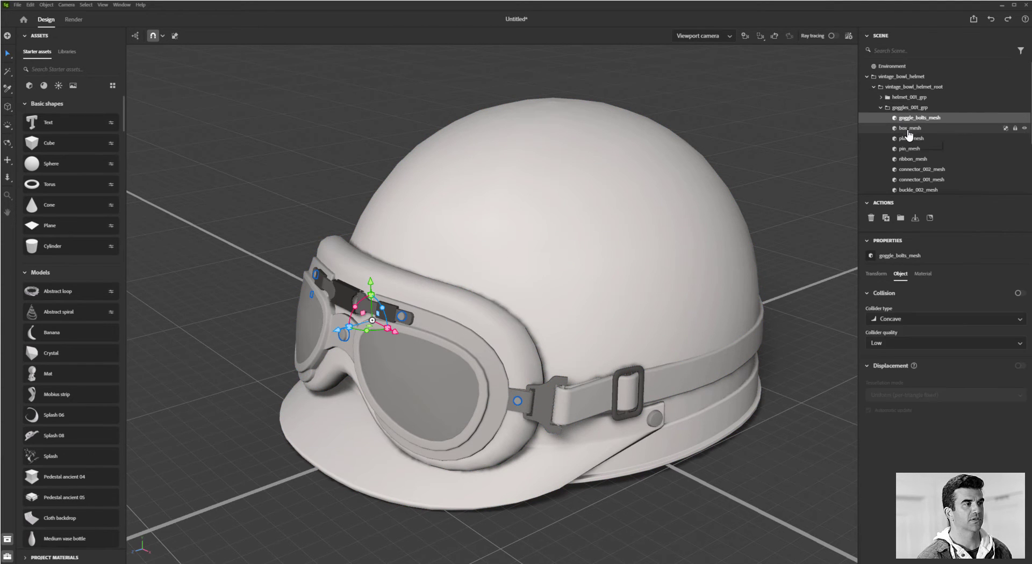
left_click(450, 401)
left_click(498, 407)
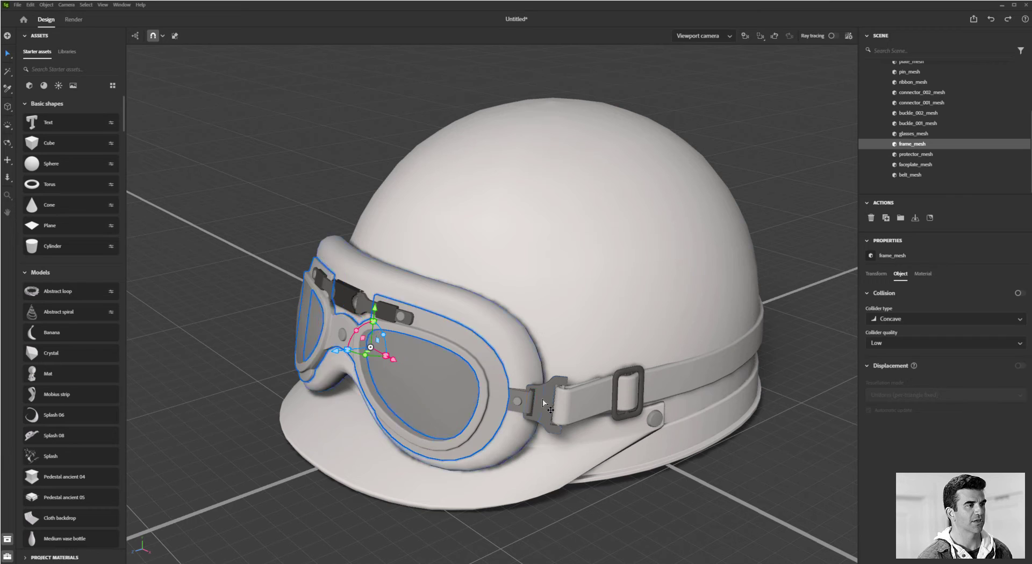
left_click(522, 404)
Inspect the goggles_001_grp group and pin_mesh, then collapse the helmet hierarchy.
scroll(904, 131, "up", 3)
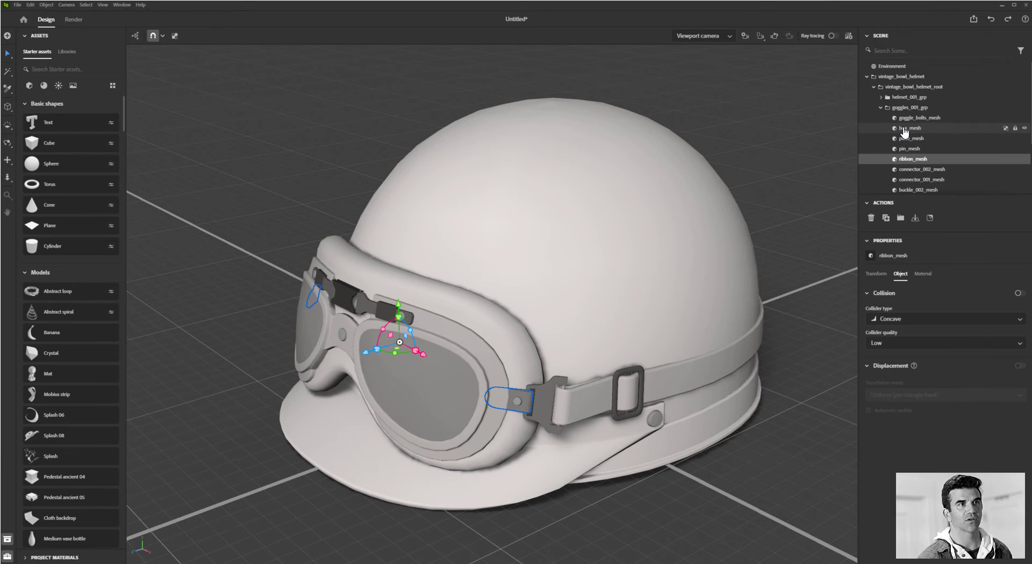
left_click(892, 109)
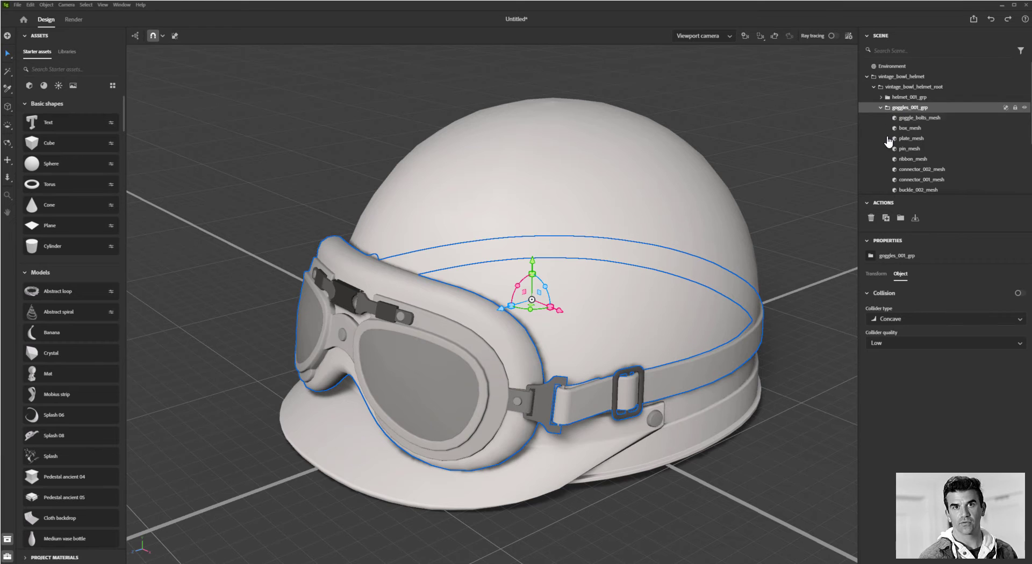
left_click(910, 150)
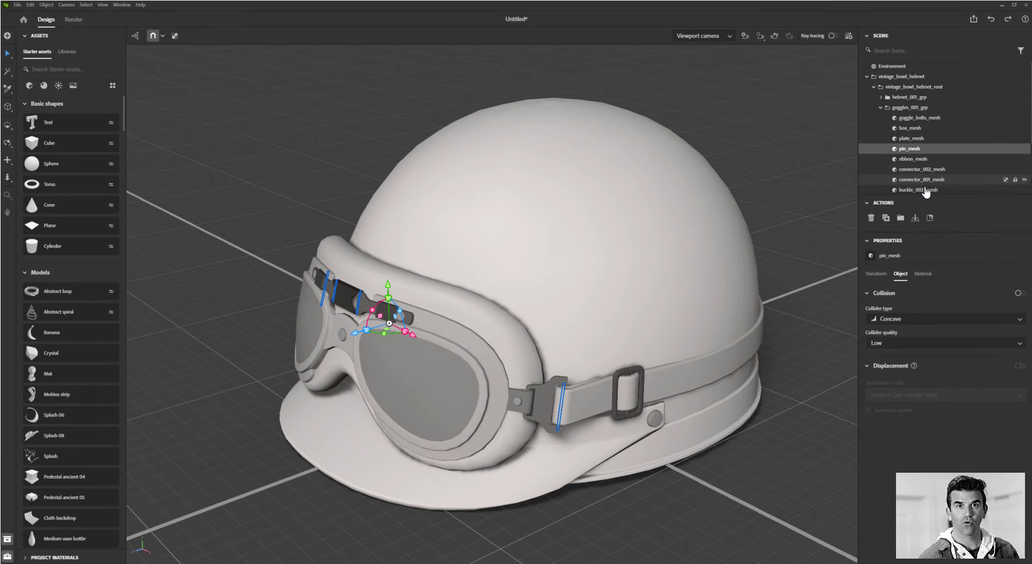
left_click(916, 109)
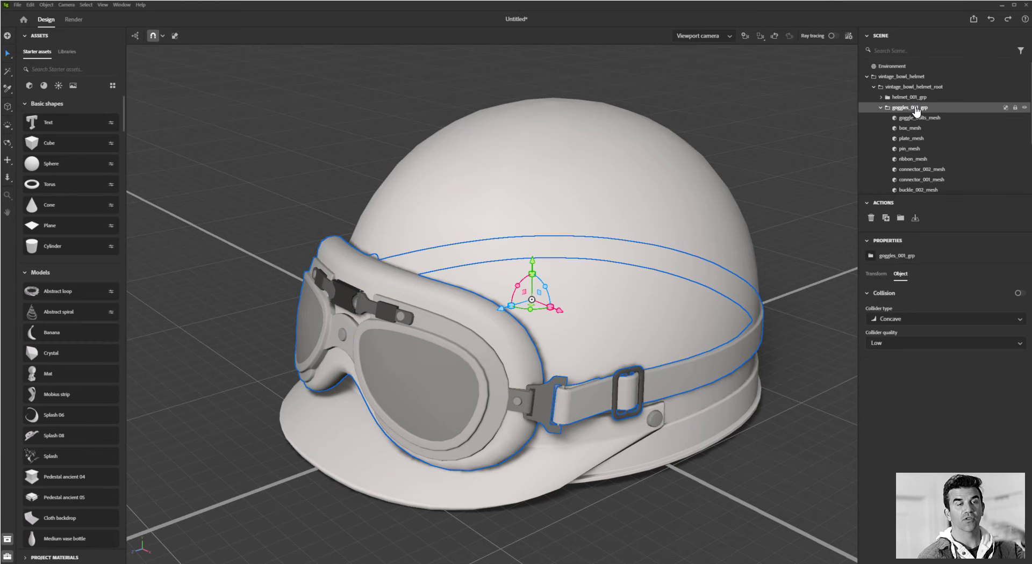
left_click(880, 108)
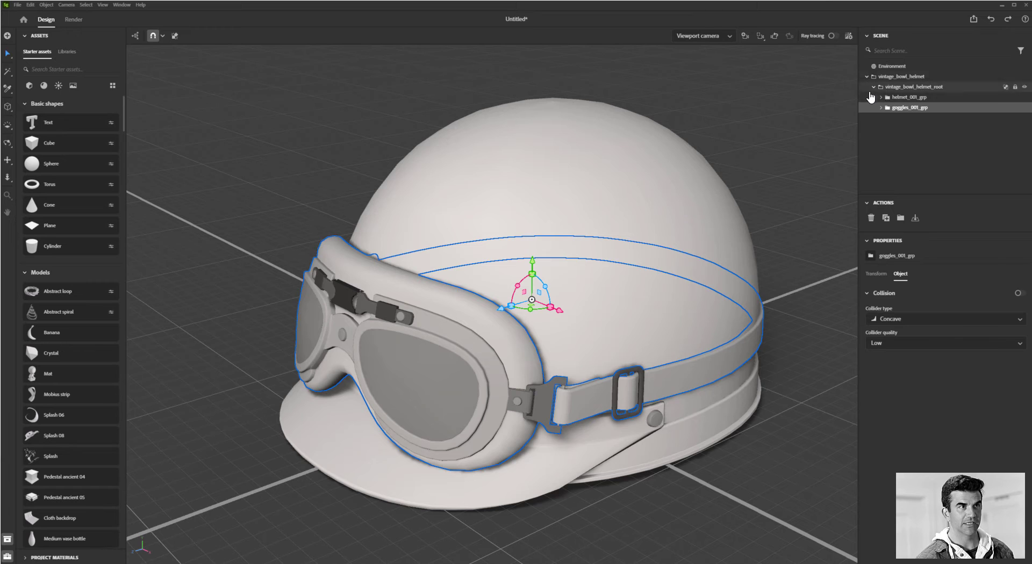
left_click(873, 87)
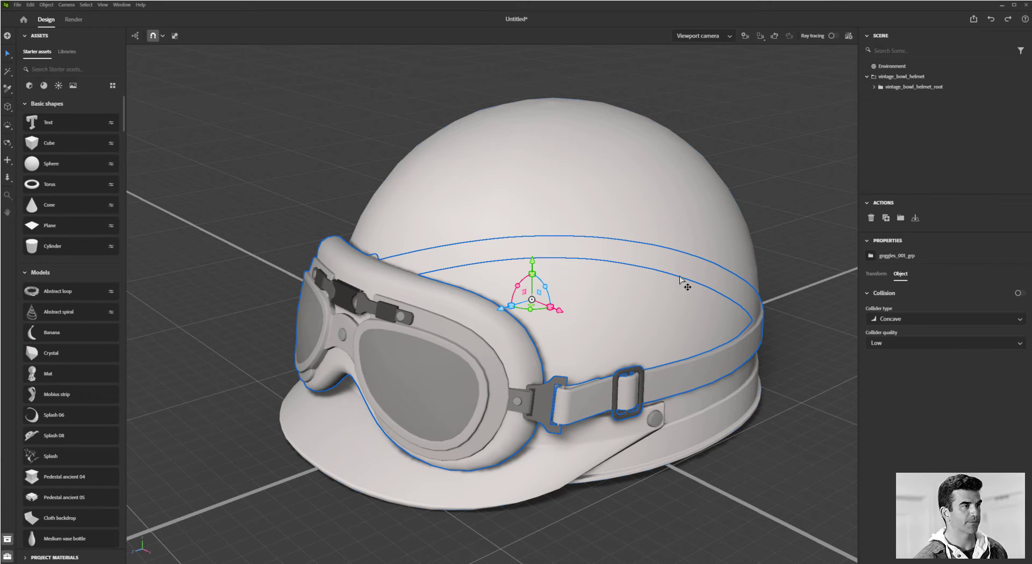
Select the whole vintage_bowl_helmet model and delete it from the scene.
left_click(914, 87)
left_click(908, 76)
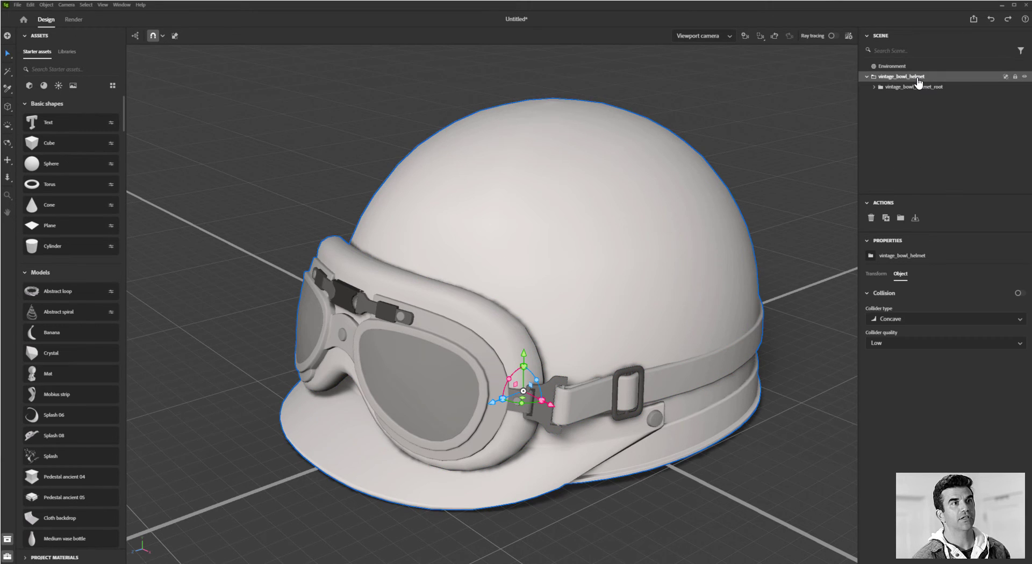
key("Delete")
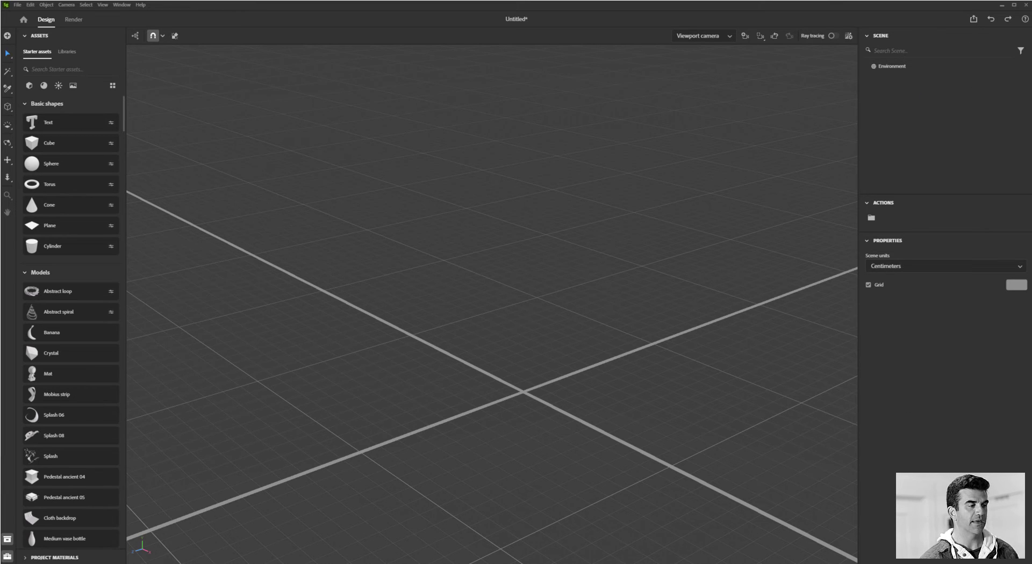
Bring the hardware-master folder forward and drag steamdeck_step_20220202.stp into Stager.
mouse_move(505, 562)
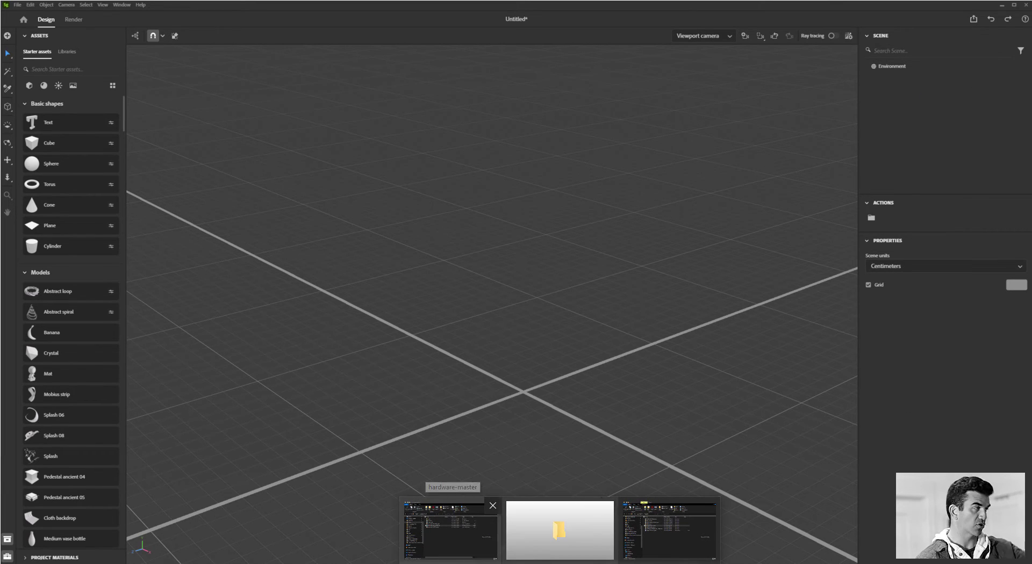
left_click(669, 529)
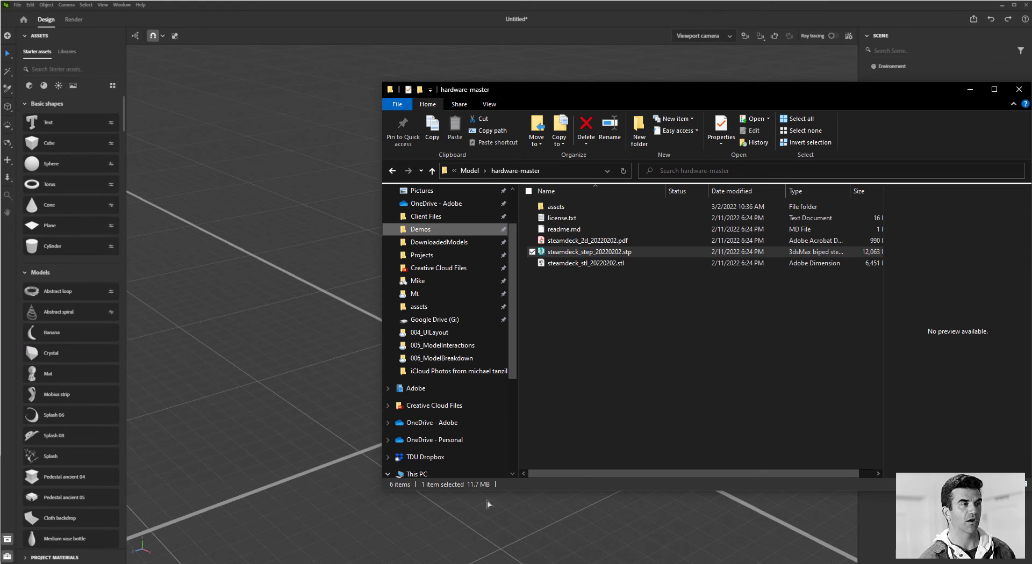
left_click_drag(586, 251, 354, 373)
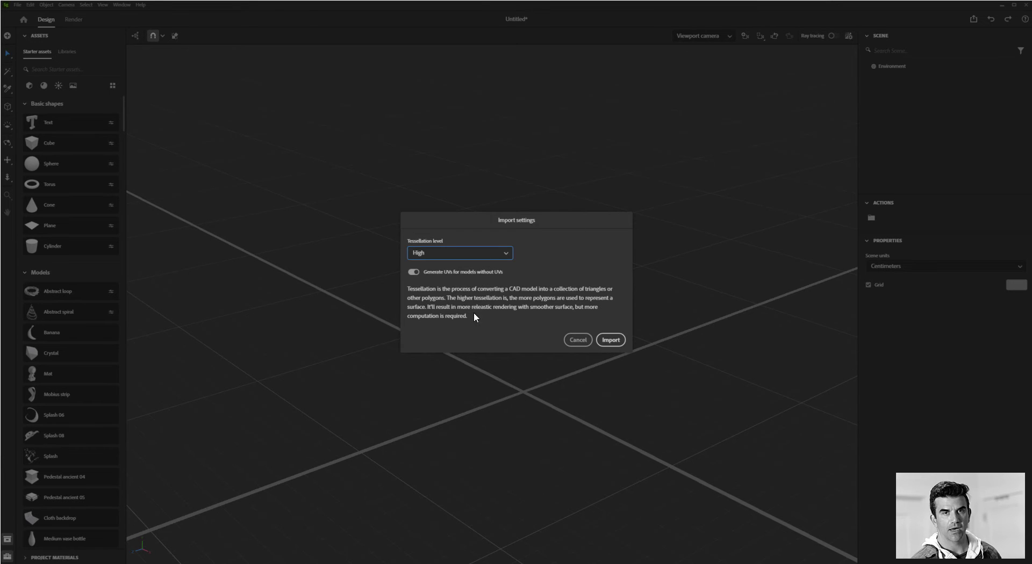
Keep the STEP import's tessellation level at High and import the Steam Deck model.
left_click(446, 257)
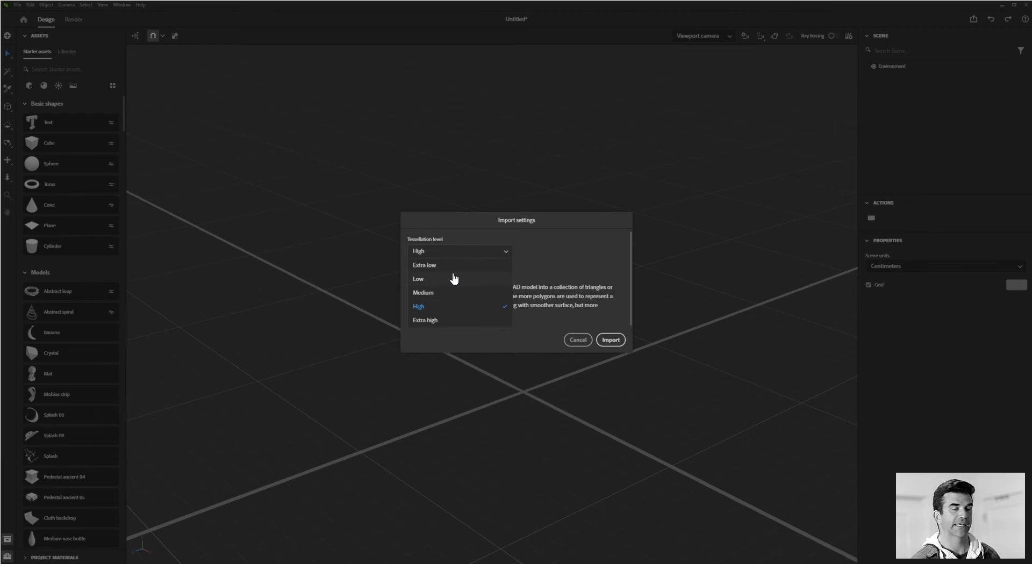
left_click(456, 309)
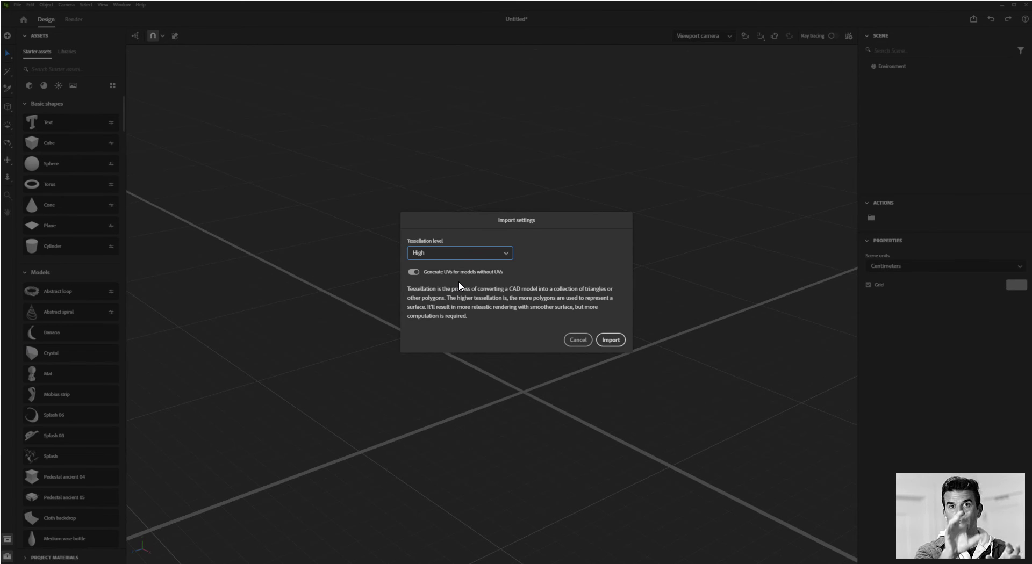
left_click(611, 340)
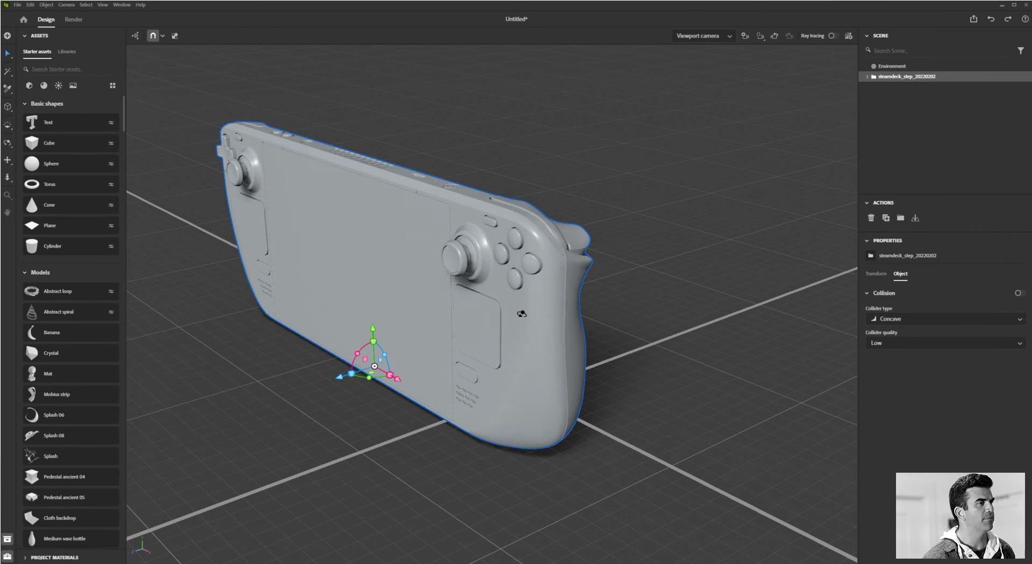
middle_click_drag(520, 313, 605, 299)
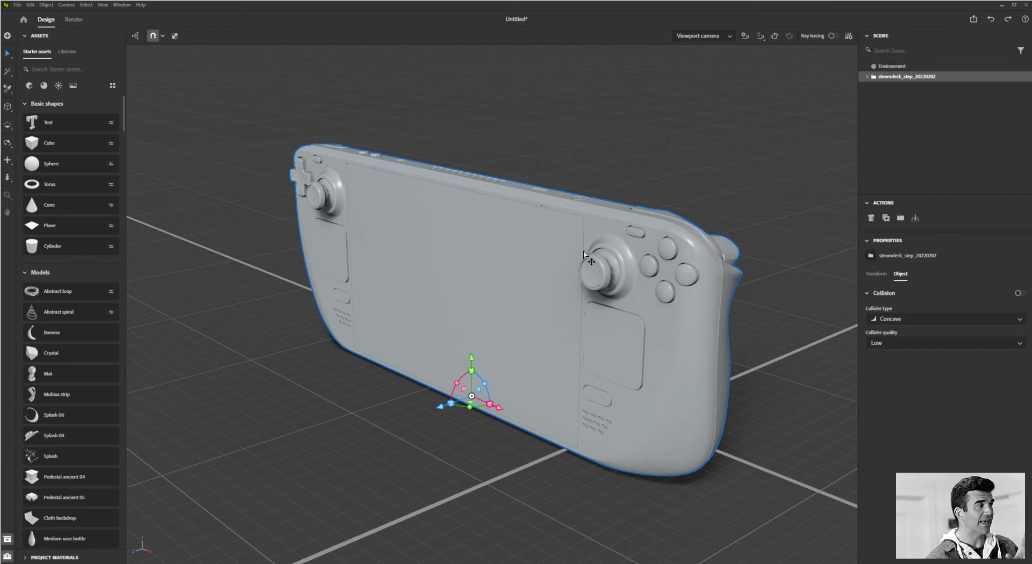
key("Delete")
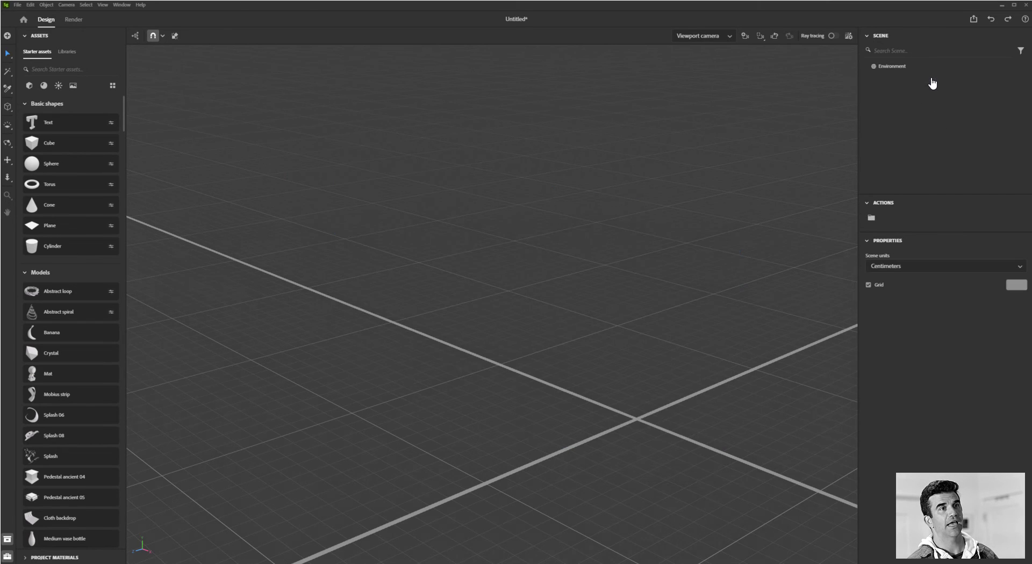
left_click_drag(661, 196, 618, 226, "alt")
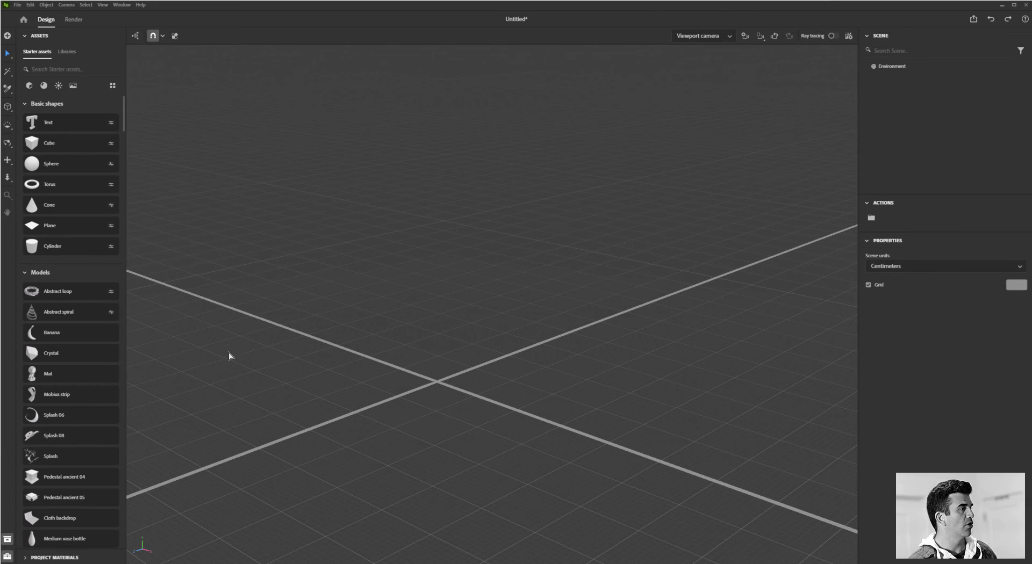
left_click_drag(58, 379, 429, 376)
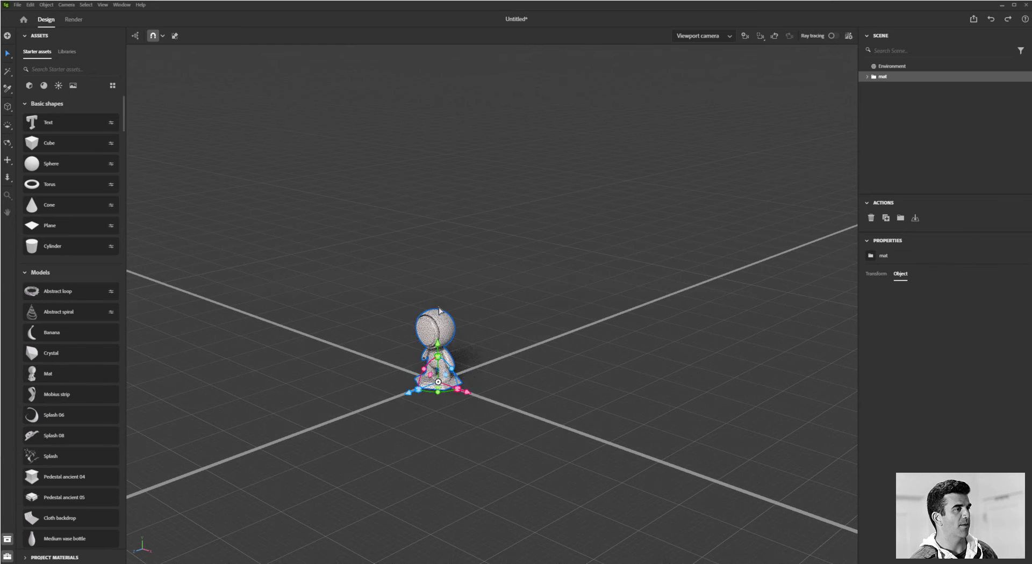
scroll(428, 377, "up", 3)
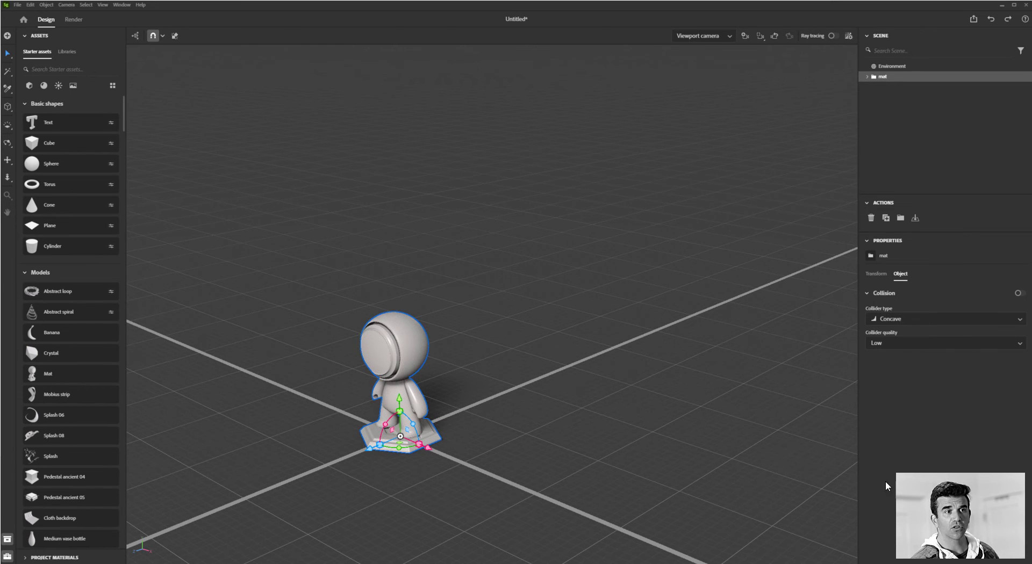
left_click_drag(487, 291, 618, 312, "alt")
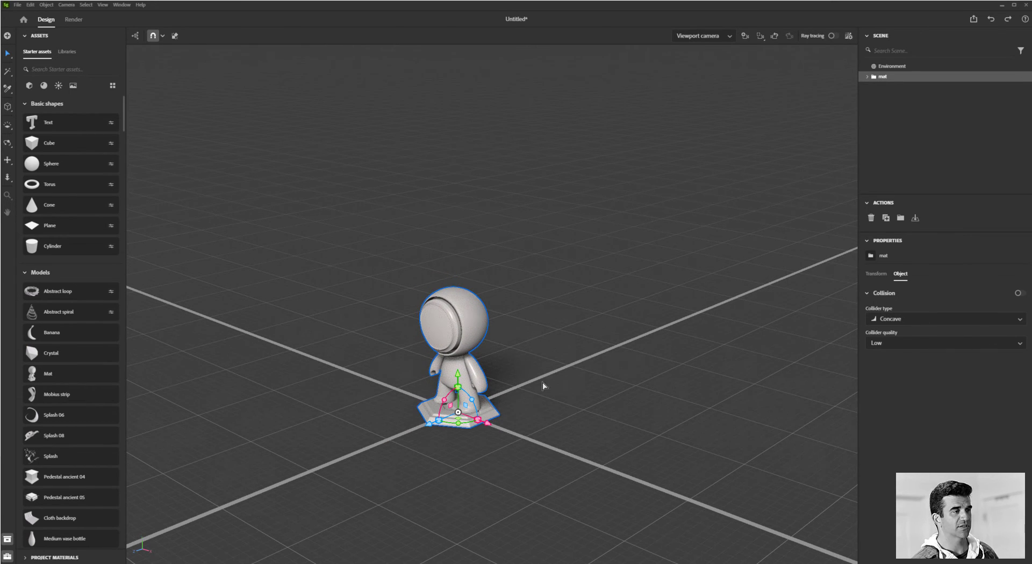
left_click_drag(473, 413, 486, 394)
left_click(876, 274)
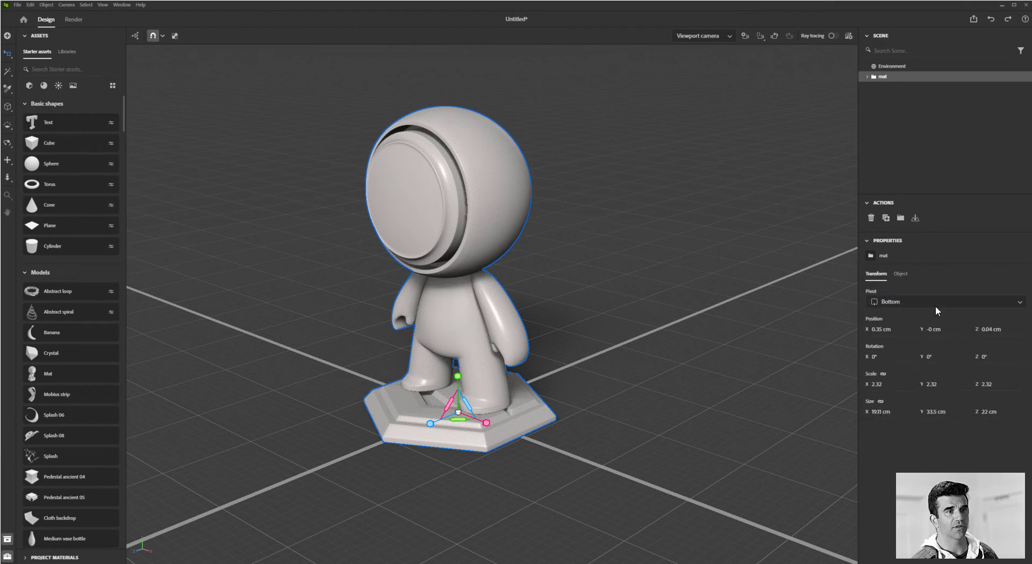
left_click(901, 274)
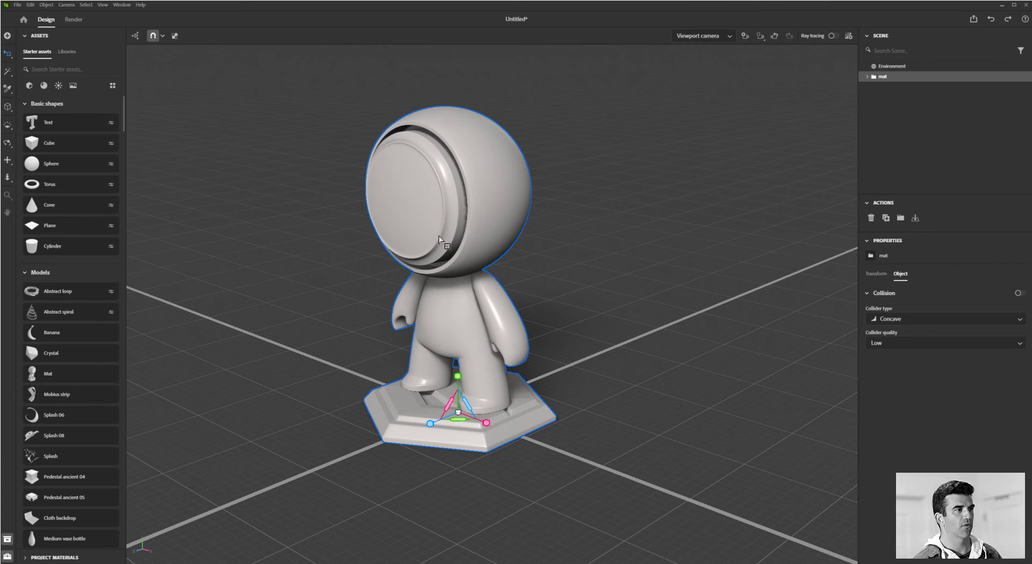
key("Delete")
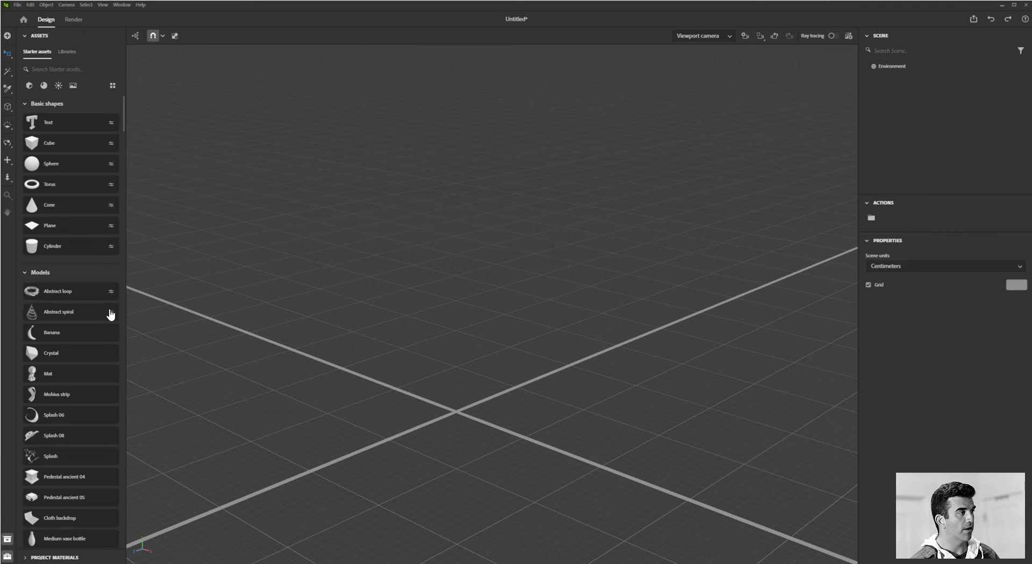
scroll(105, 433, "down", 4)
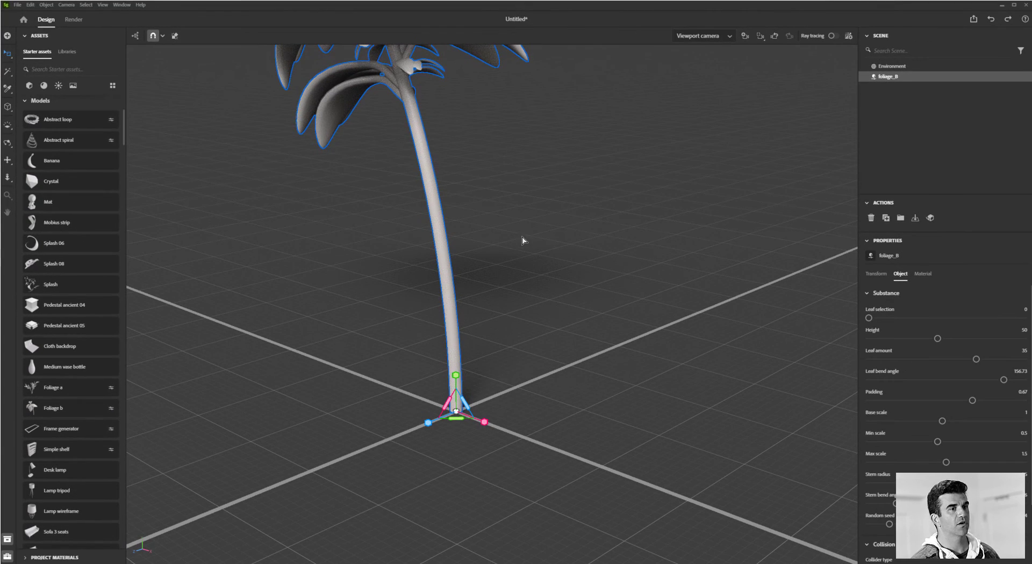
scroll(521, 237, "down", 5)
left_click_drag(472, 288, 752, 376, "alt")
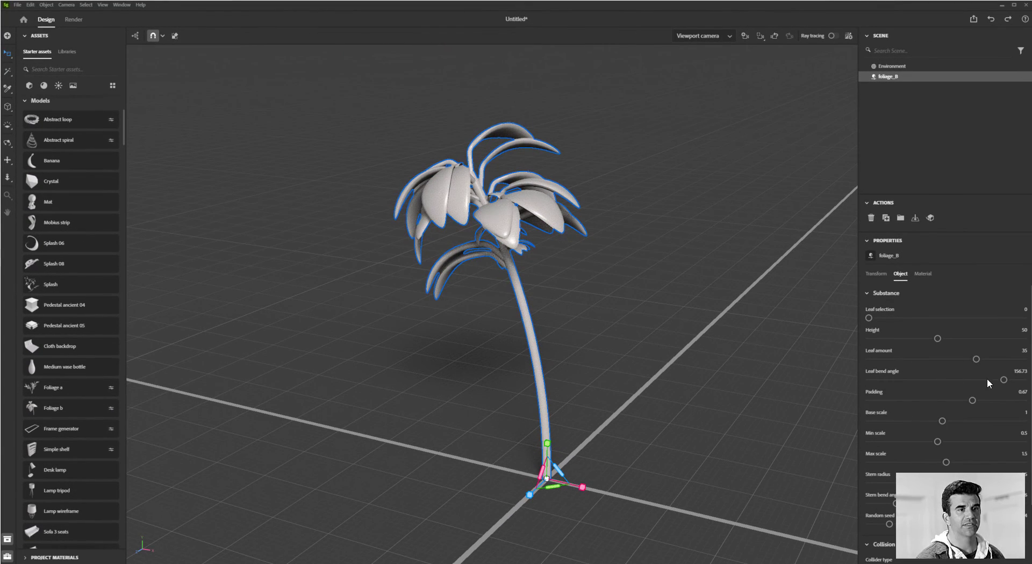
mouse_move(1003, 379)
left_mouse_down()
mouse_move(916, 379)
mouse_move(1021, 379)
left_mouse_up()
mouse_move(941, 421)
left_mouse_down()
mouse_move(925, 420)
mouse_move(953, 415)
mouse_move(940, 420)
left_mouse_up()
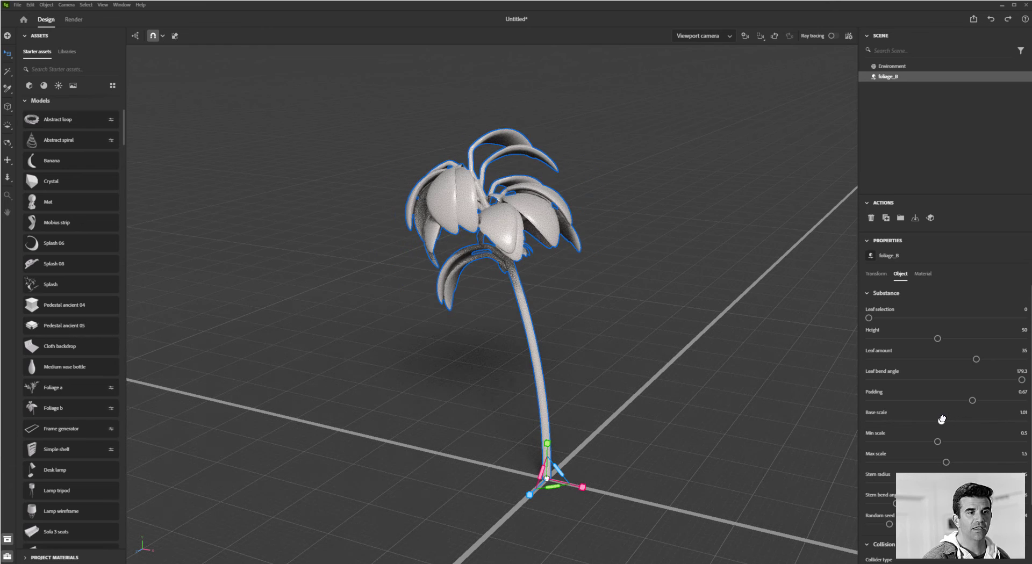
left_click_drag(869, 318, 1023, 318)
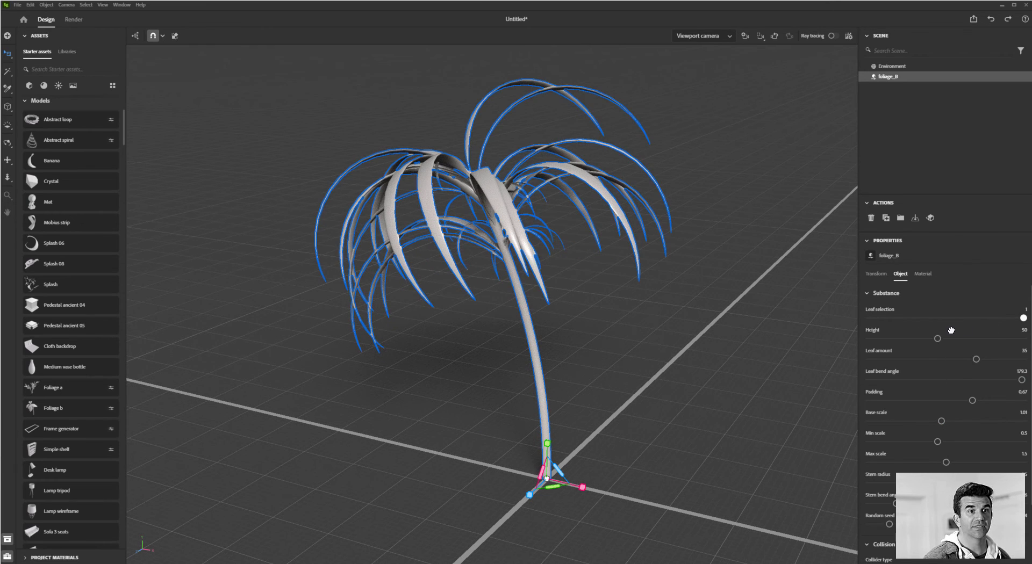
left_click(866, 318)
mouse_move(937, 341)
left_mouse_down()
mouse_move(913, 340)
mouse_move(946, 337)
mouse_move(933, 339)
left_mouse_up()
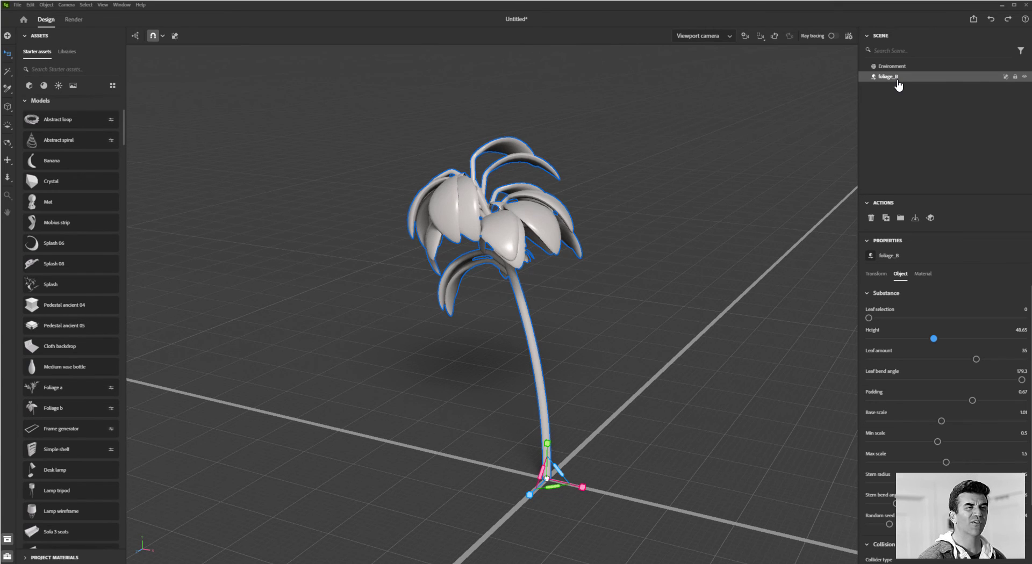
key("Delete")
scroll(76, 391, "down", 3)
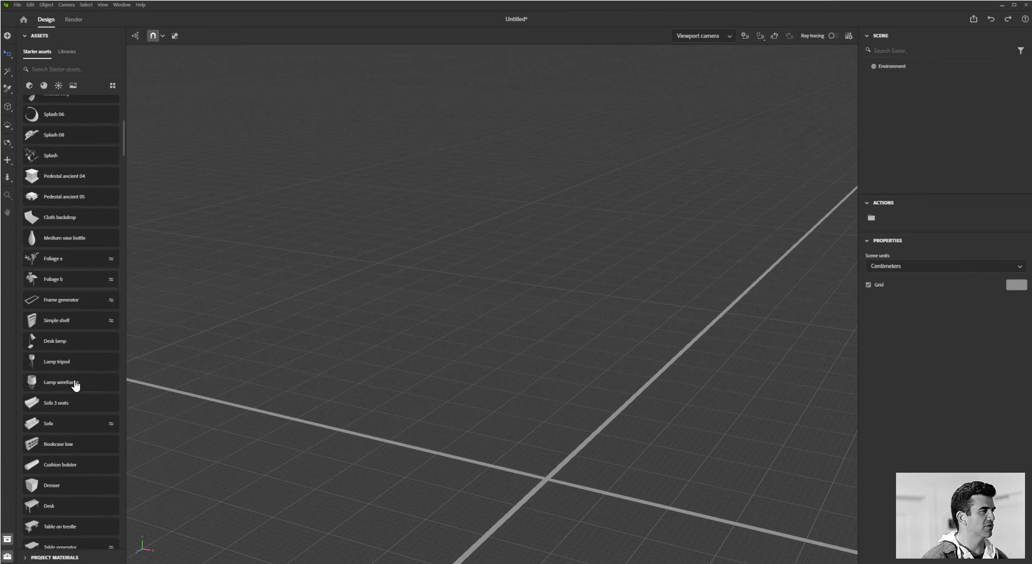
left_click(83, 324)
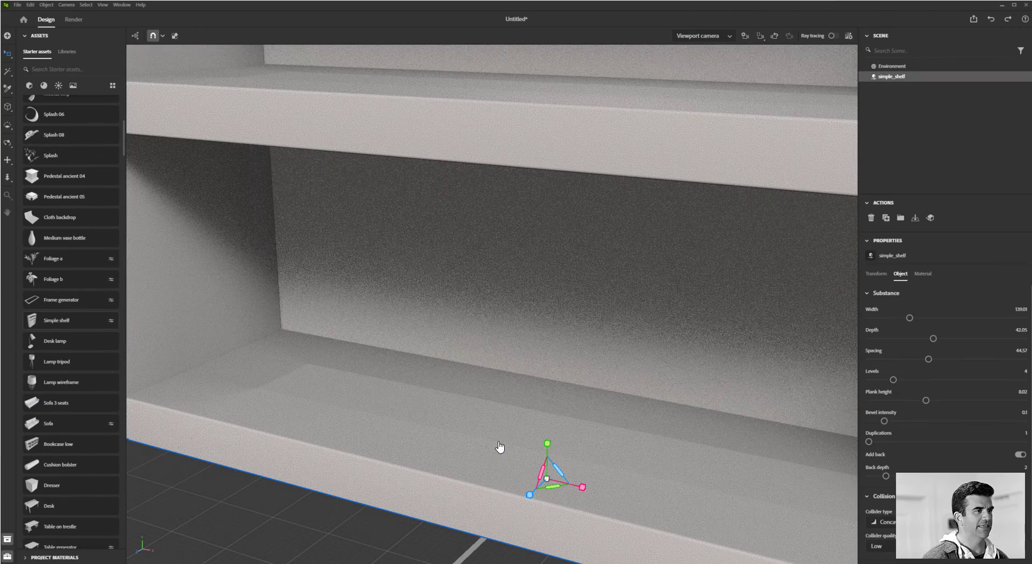
key("f")
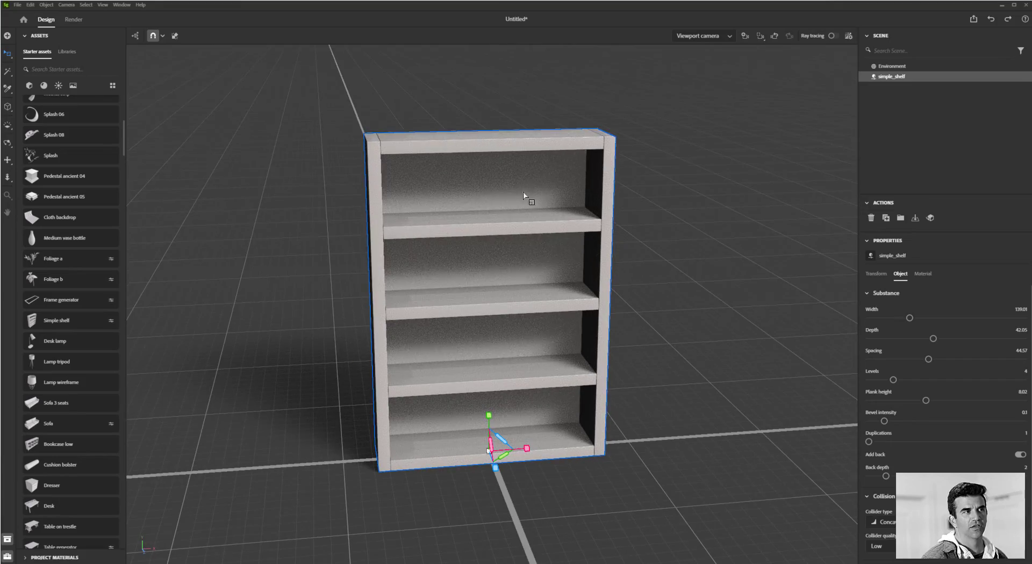
right_click_drag(524, 196, 795, 368)
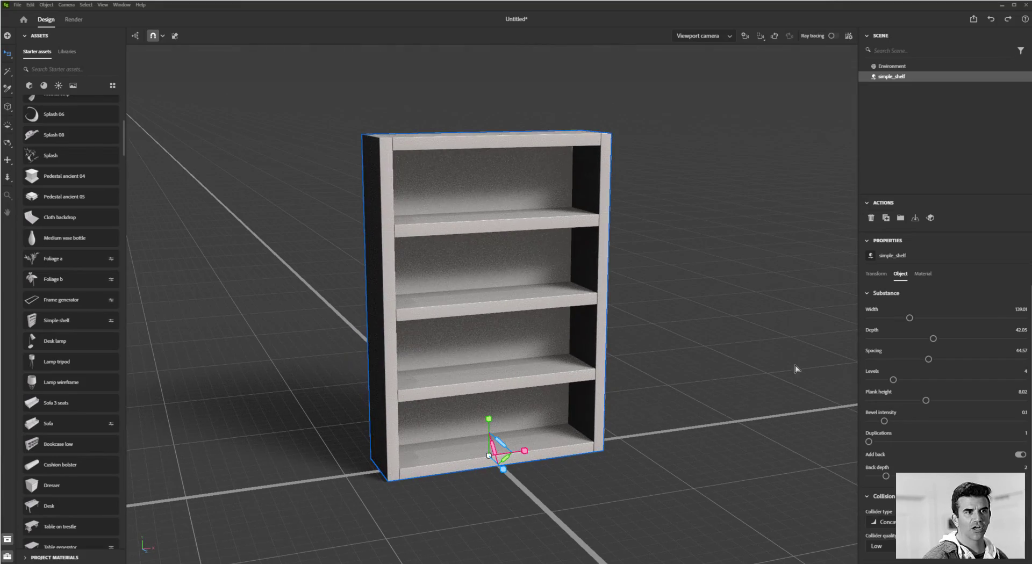
left_click_drag(926, 401, 909, 379)
scroll(685, 359, "down", 5)
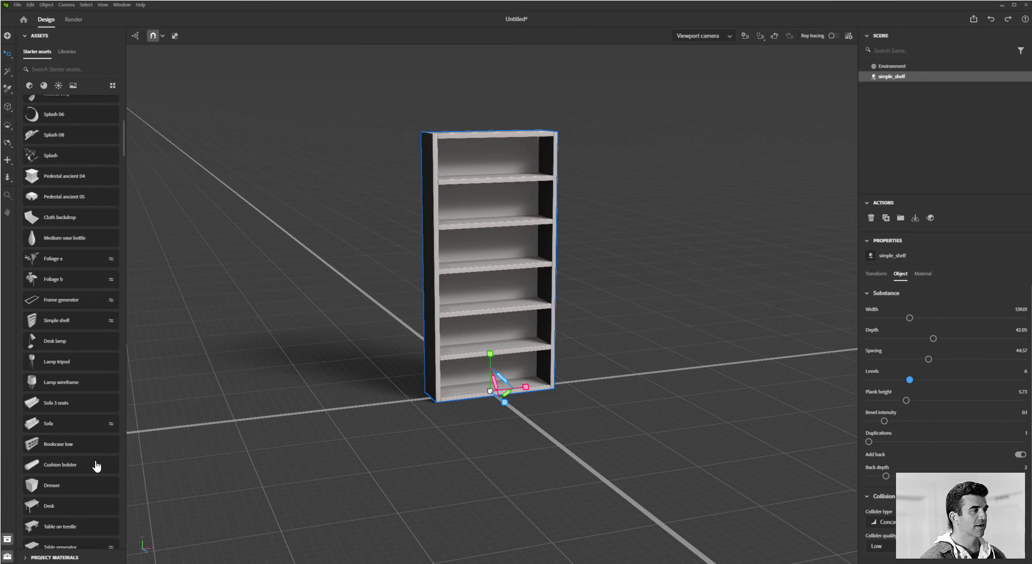
scroll(116, 458, "down", 3)
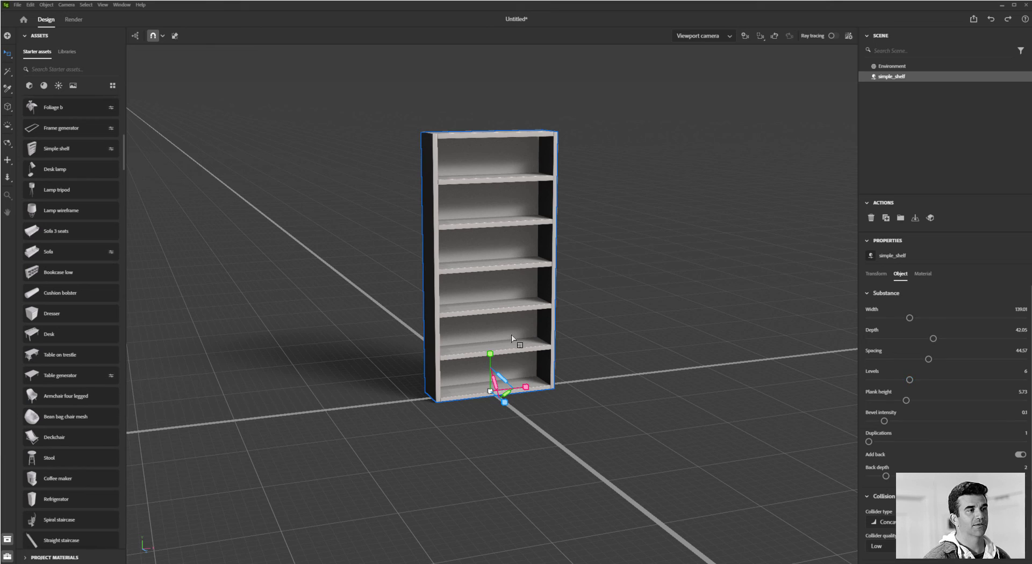
key("Delete")
scroll(99, 379, "down", 3)
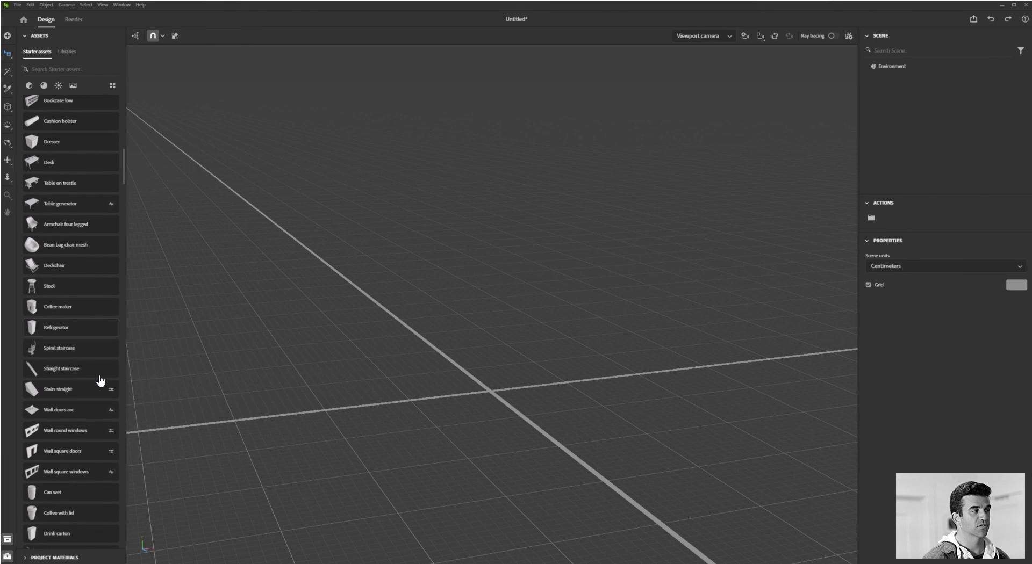
Add the Stairs straight starter asset and reduce it to 9 steps.
left_click(94, 390)
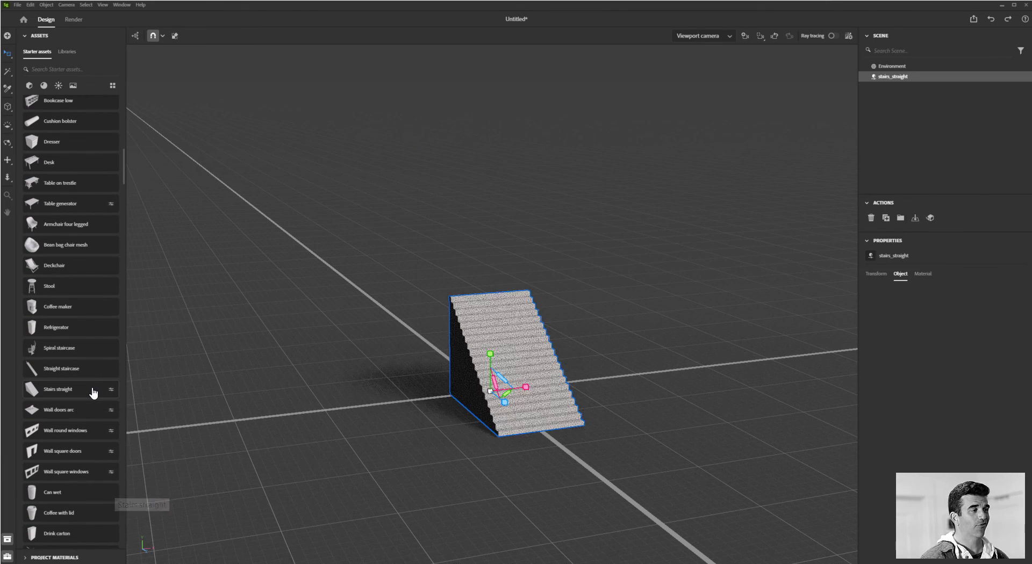
left_click_drag(967, 319, 912, 380)
scroll(532, 347, "up", 5)
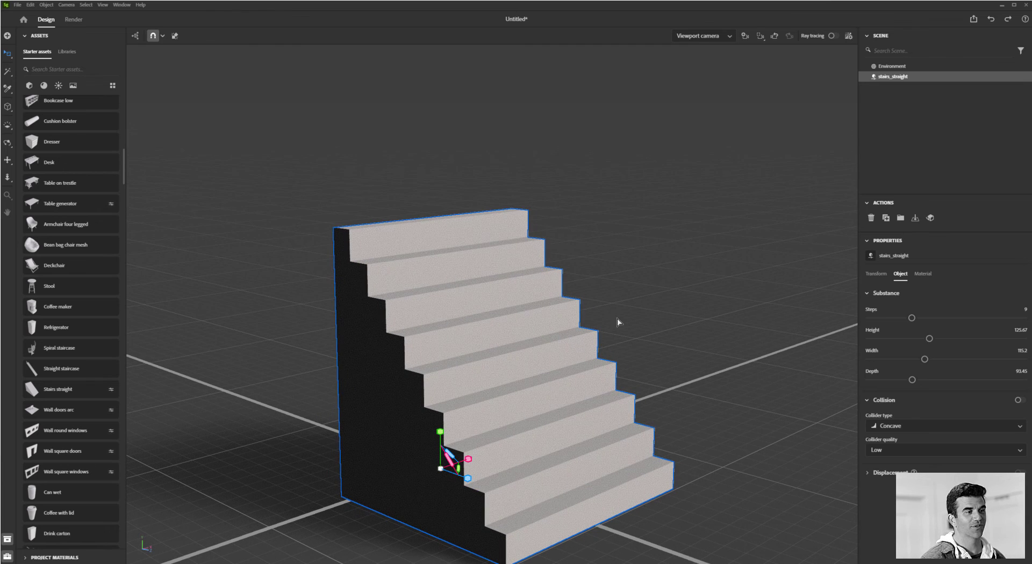